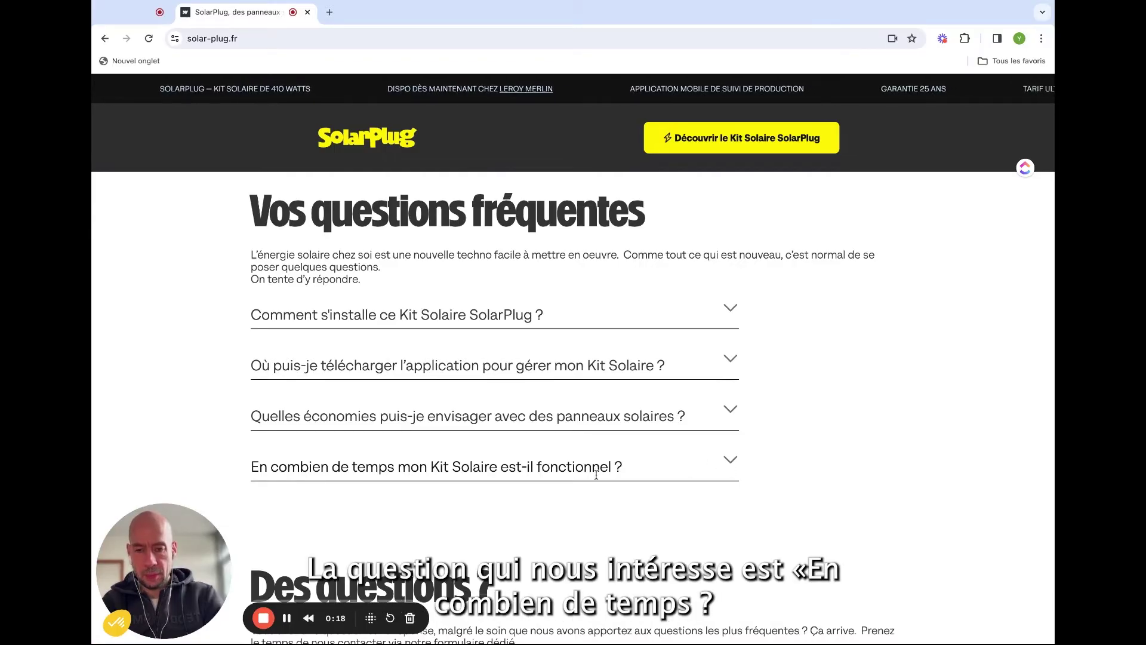
- Expand the FAQ answer on how quickly the solar kit becomes operational and open its link to the ENEDIS site
{"action": "left_click", "coordinate": [732, 460]}
{"action": "scroll", "coordinate": [645, 515], "scroll_direction": "down", "scroll_amount": 3}
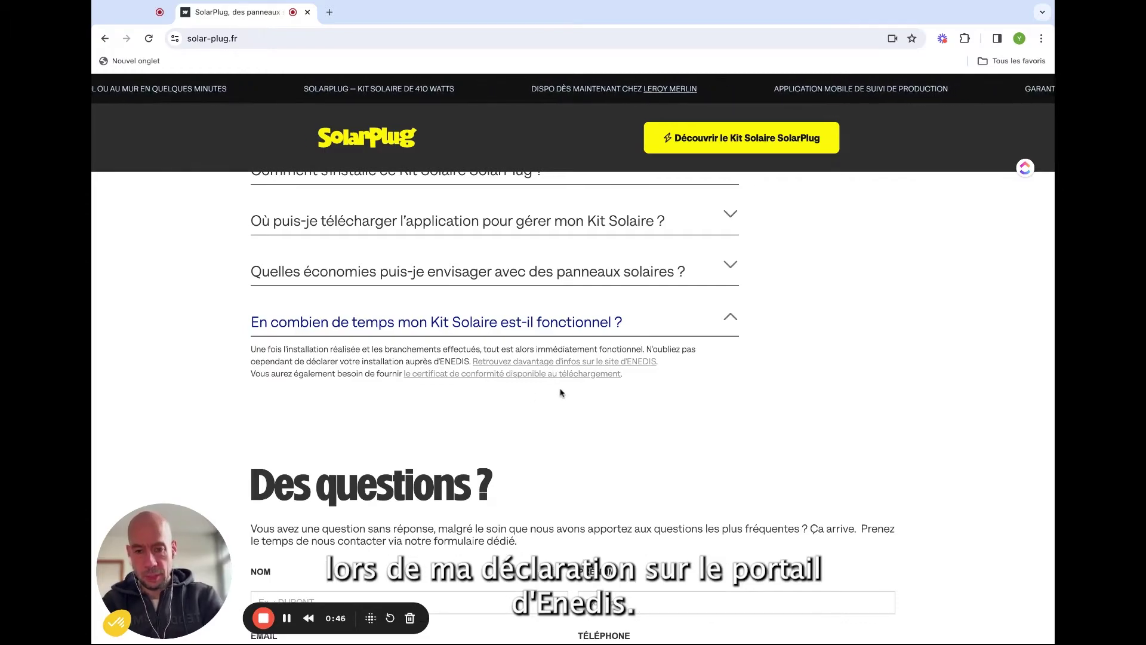
{"action": "left_click", "coordinate": [610, 362]}
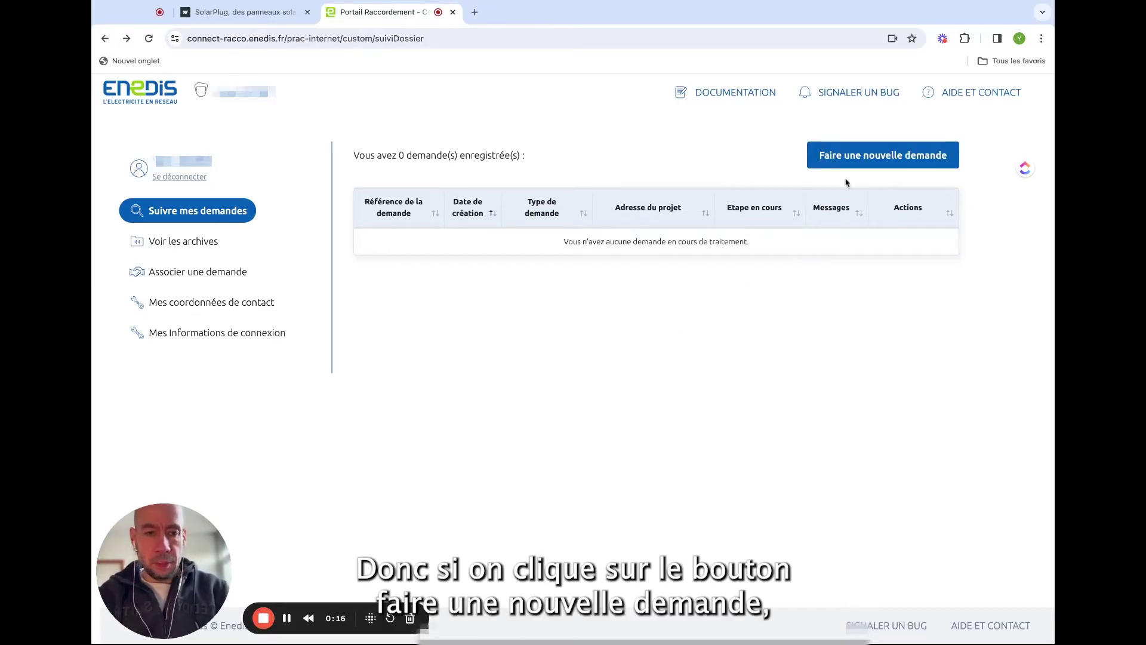
- Start a new request of type "Production d'électricité dont augmentation de puissance"
{"action": "left_click", "coordinate": [851, 159]}
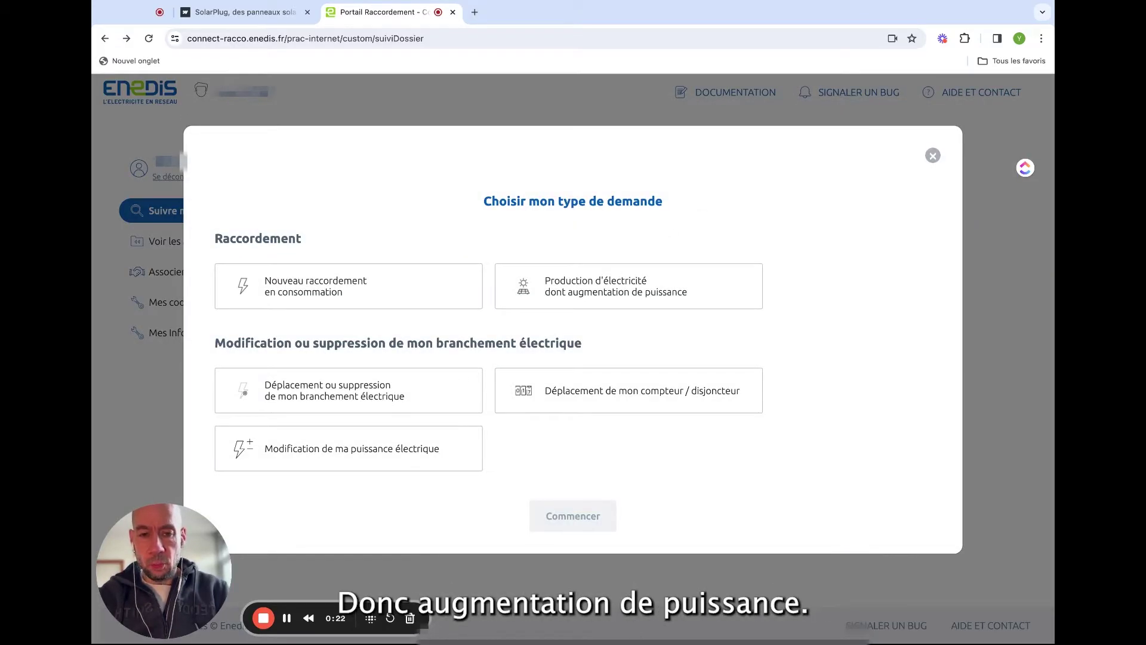
{"action": "left_click", "coordinate": [612, 285]}
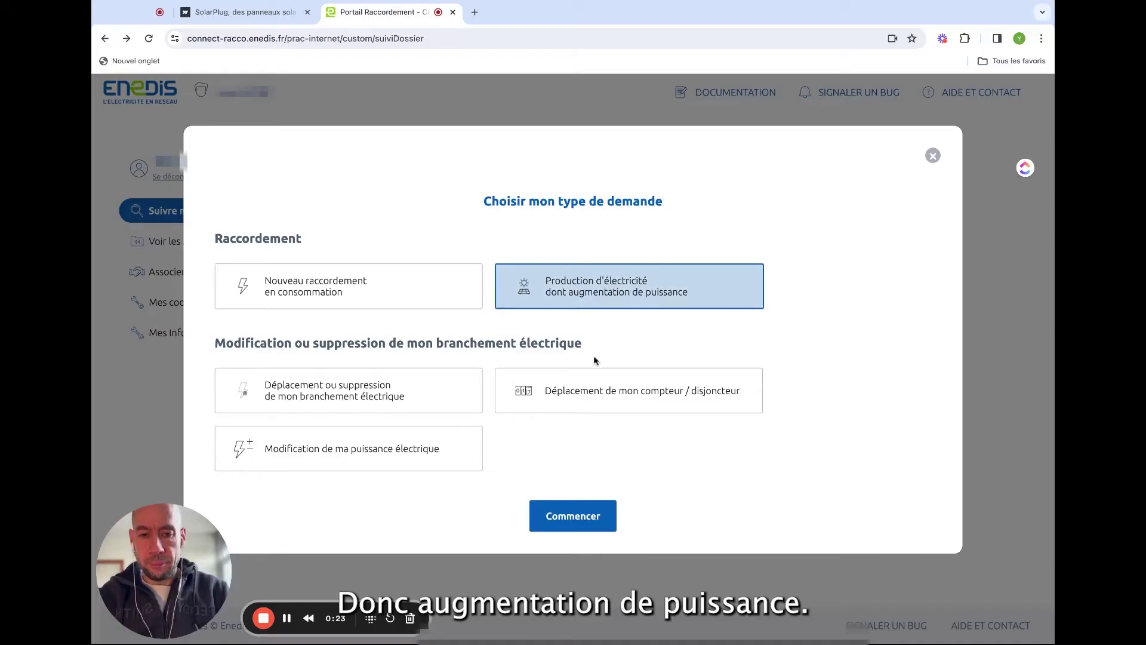
{"action": "left_click", "coordinate": [566, 508]}
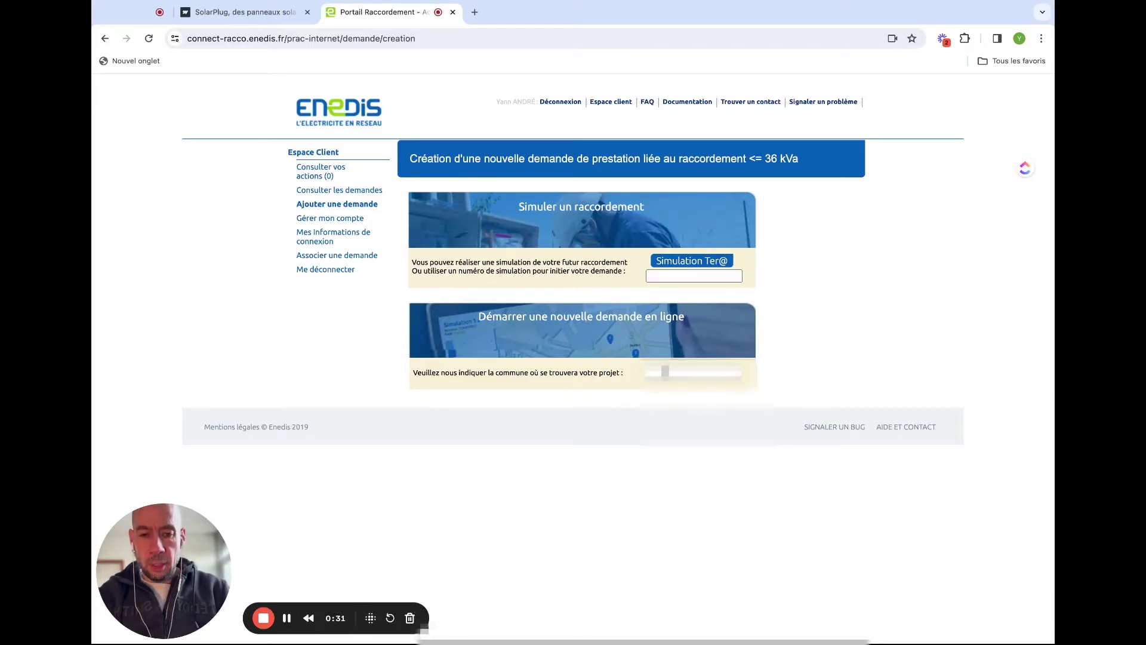
- Enter the postal code of the project's commune, choose the commune from the suggestions and start the online request
{"action": "left_click", "coordinate": [664, 372]}
{"action": "type", "text": "13"}
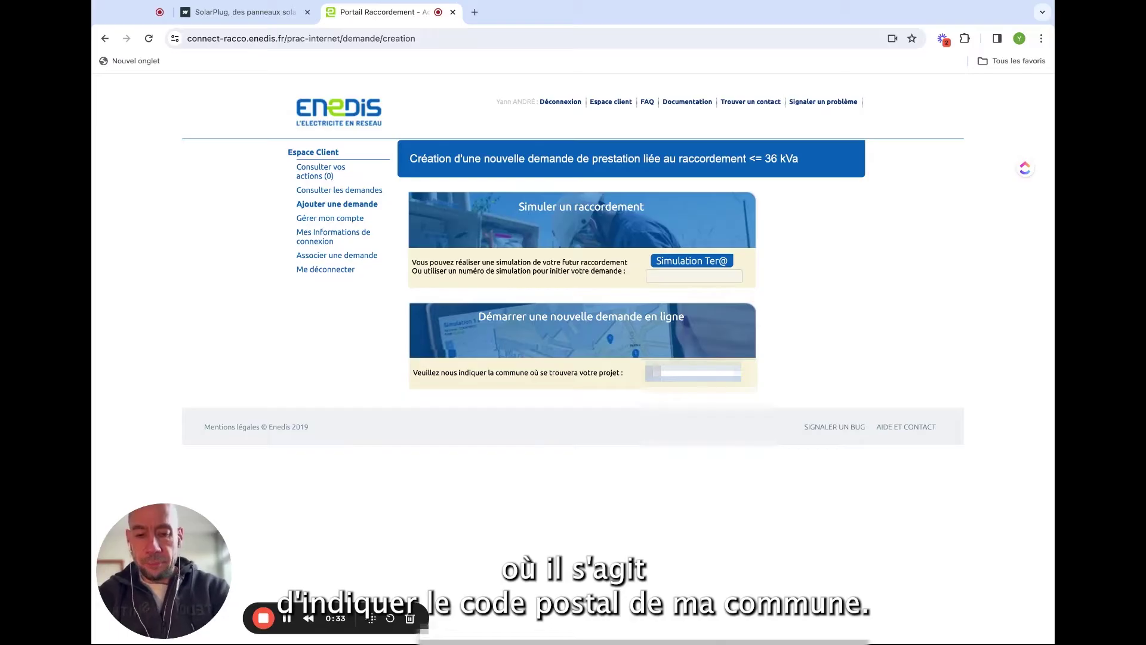
{"action": "type", "text": "100"}
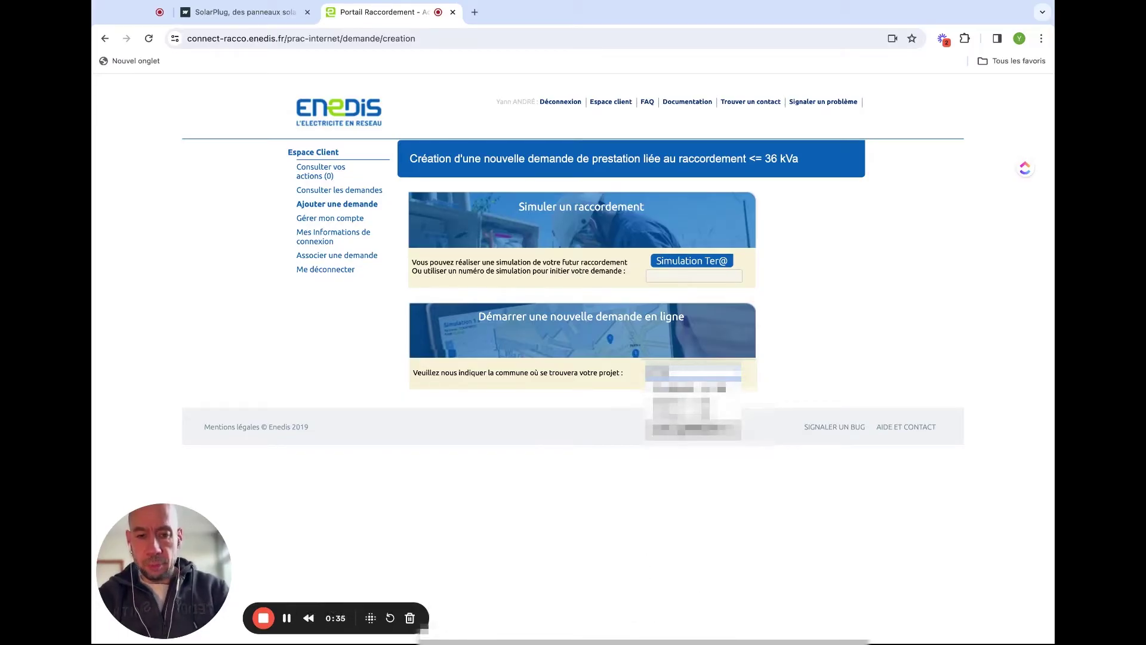
{"action": "key", "text": "Return"}
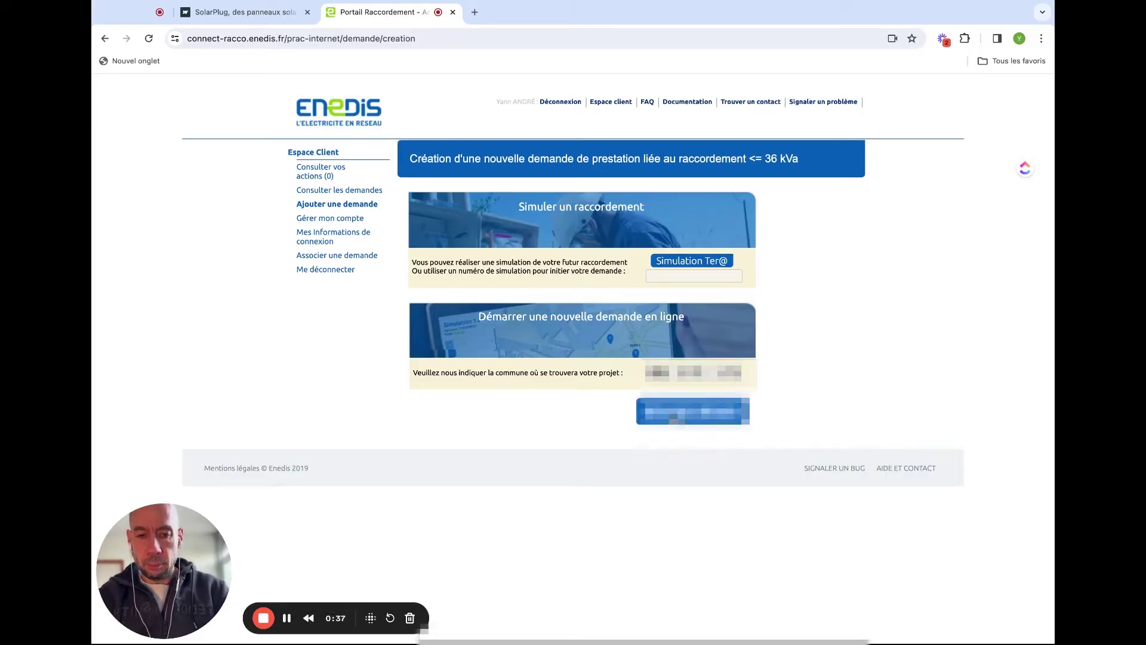
{"action": "left_click", "coordinate": [665, 417]}
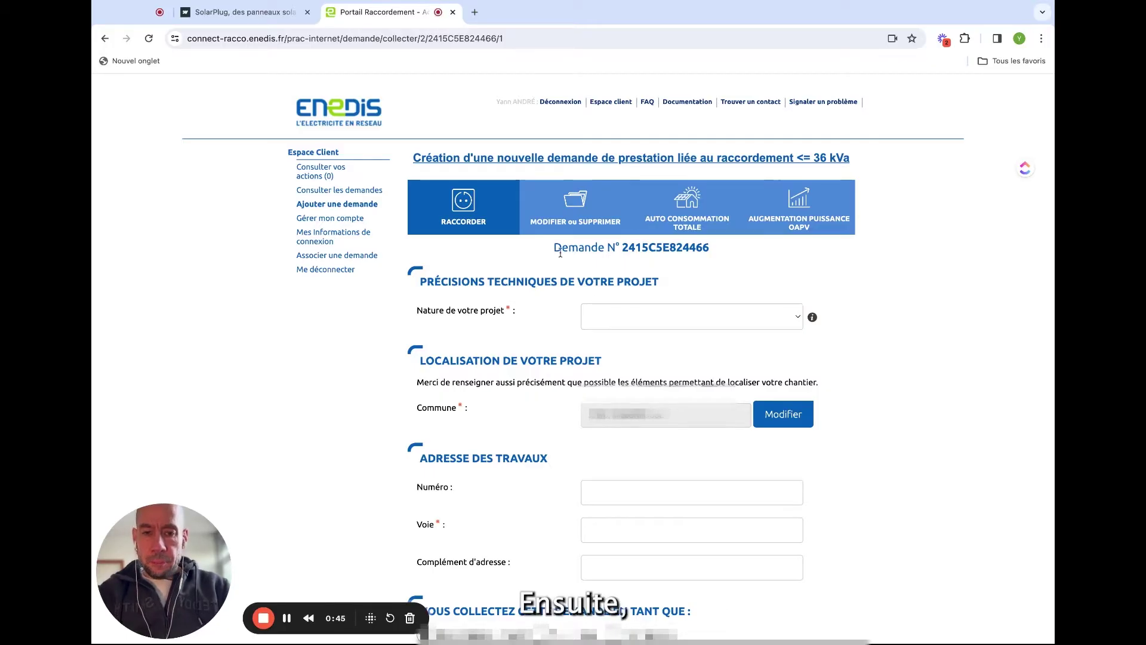
- Set the project nature to "Déclarer une installation d'autoconsommation" and check the Solaire production type and Photovoltaïque technology
{"action": "scroll", "coordinate": [552, 253], "scroll_direction": "down", "scroll_amount": 2}
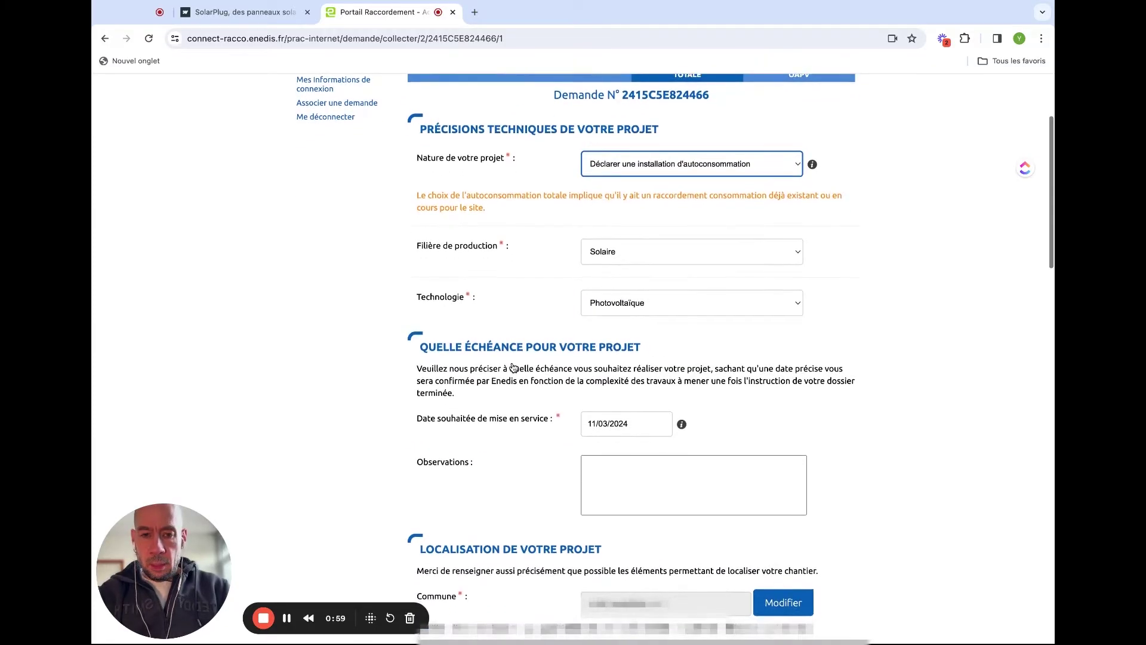
{"action": "scroll", "coordinate": [512, 367], "scroll_direction": "up", "scroll_amount": 1}
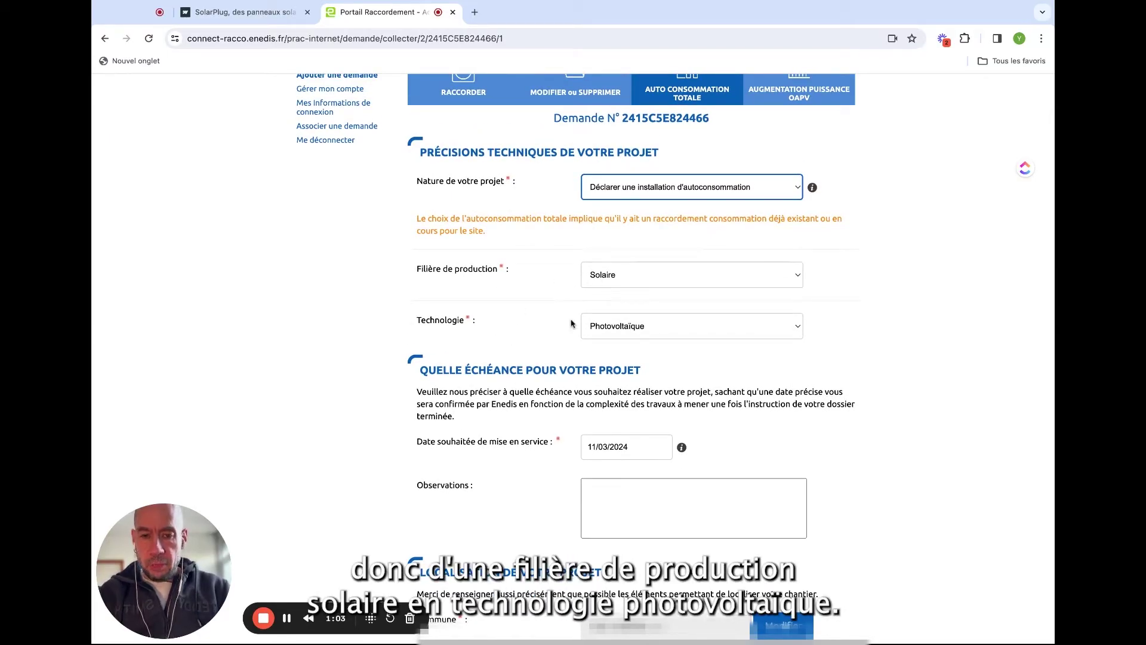
{"action": "scroll", "coordinate": [533, 372], "scroll_direction": "down", "scroll_amount": 3}
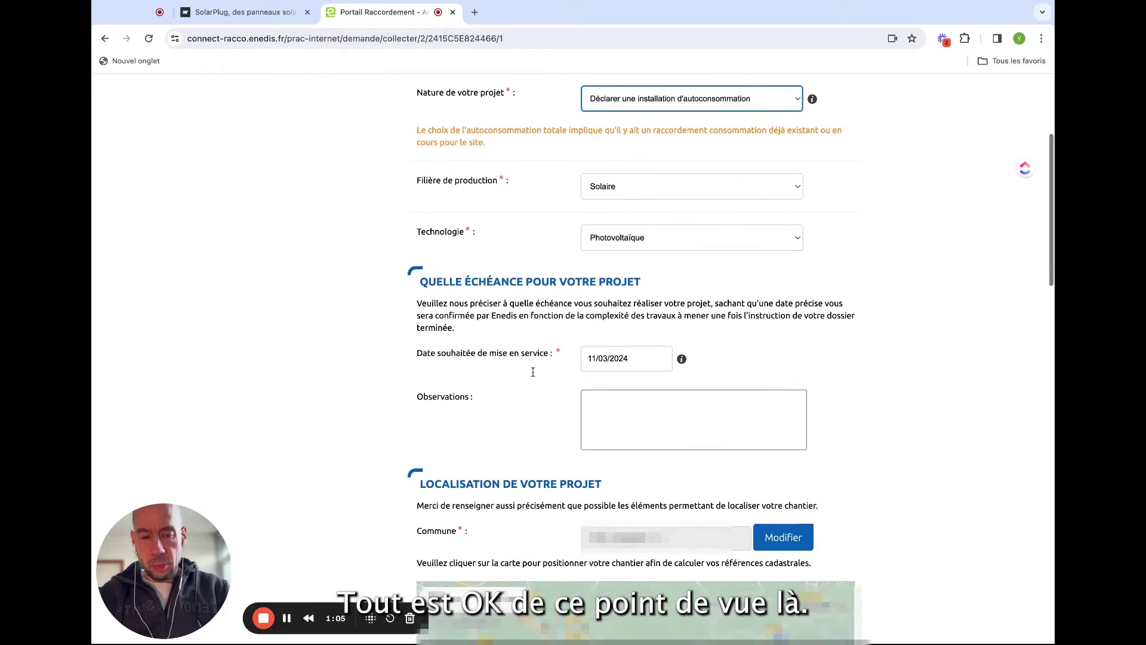
- Review the desired commissioning date and the commune and map under the project location
{"action": "scroll", "coordinate": [533, 371], "scroll_direction": "down", "scroll_amount": 2}
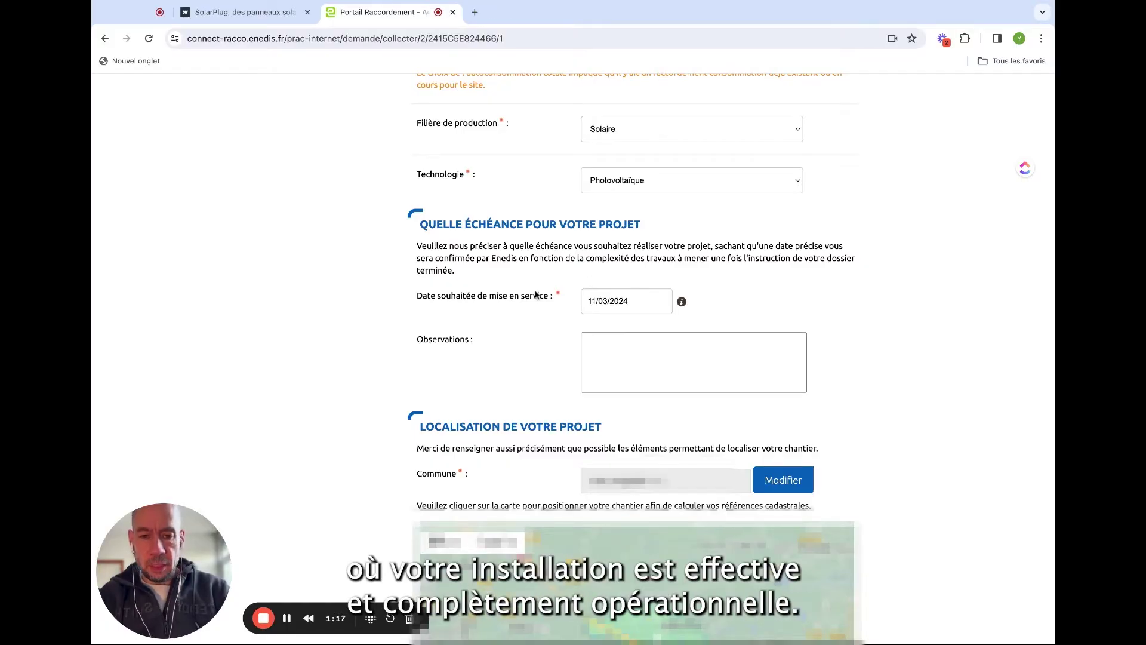
{"action": "scroll", "coordinate": [527, 299], "scroll_direction": "down", "scroll_amount": 2}
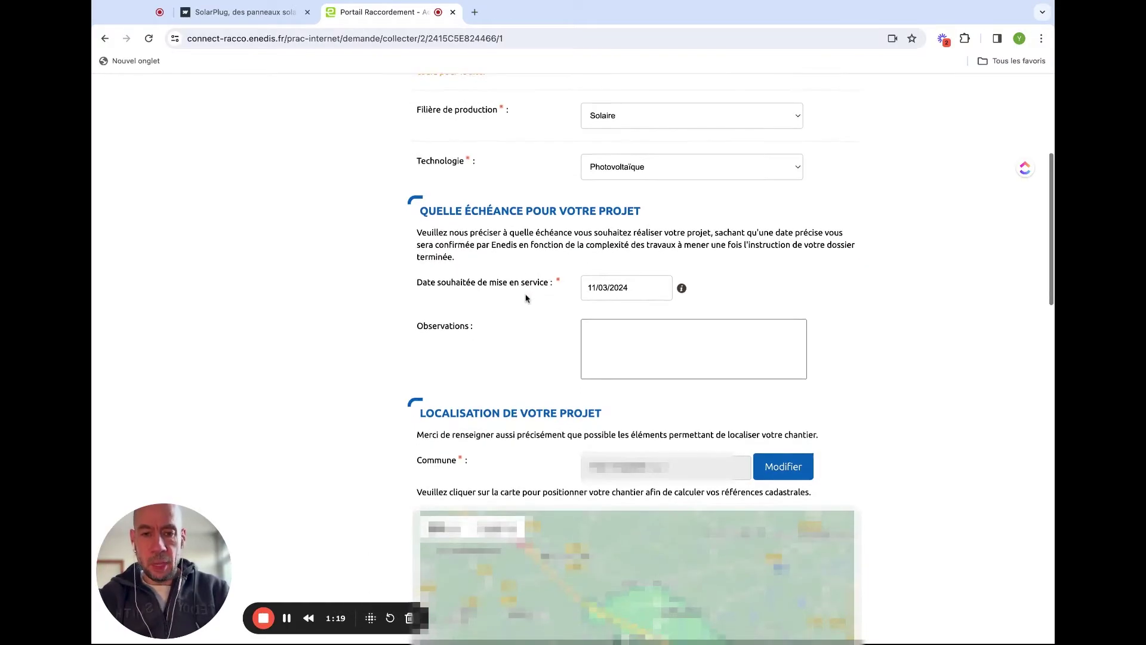
{"action": "scroll", "coordinate": [633, 358], "scroll_direction": "down", "scroll_amount": 5}
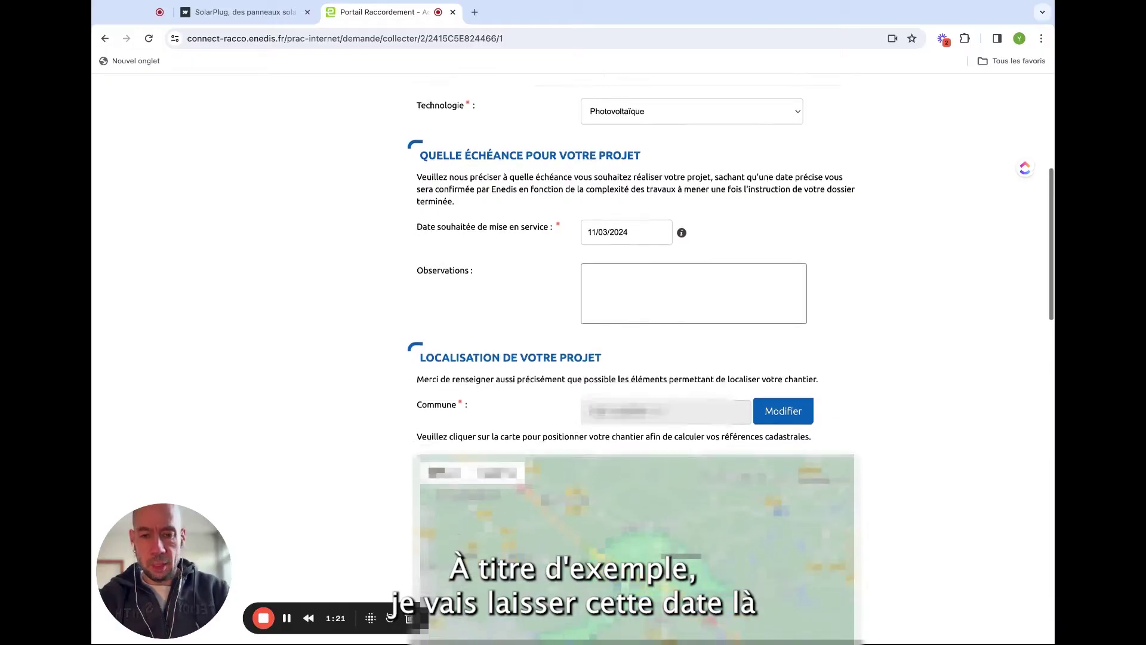
{"action": "scroll", "coordinate": [633, 358], "scroll_direction": "down", "scroll_amount": 5}
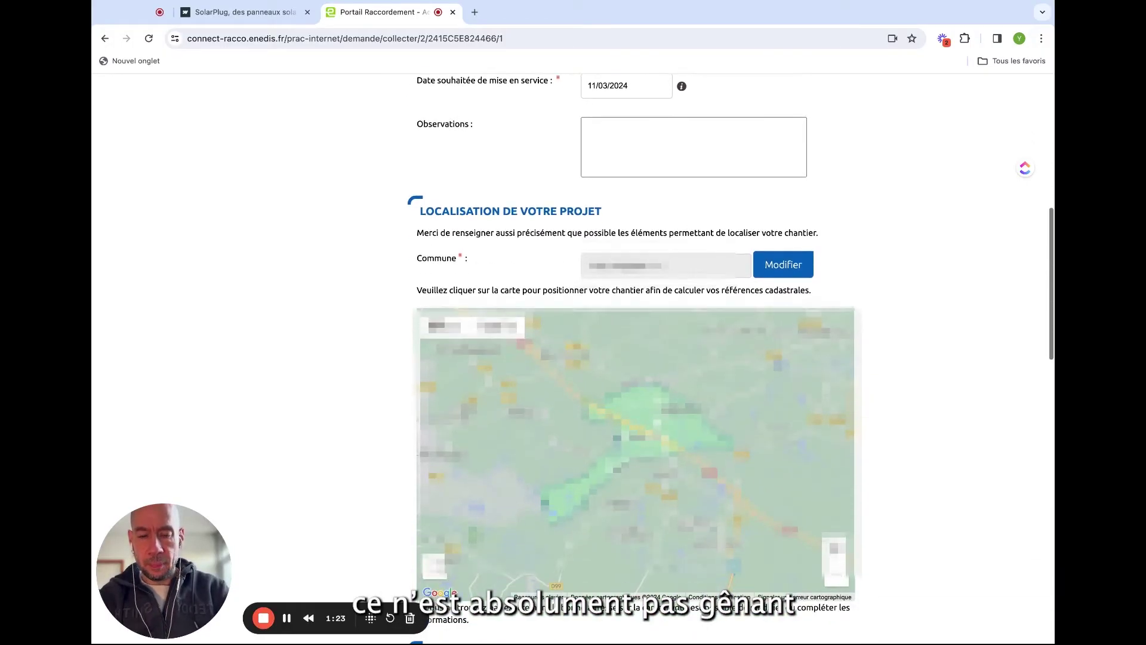
{"action": "scroll", "coordinate": [530, 204], "scroll_direction": "down", "scroll_amount": 1}
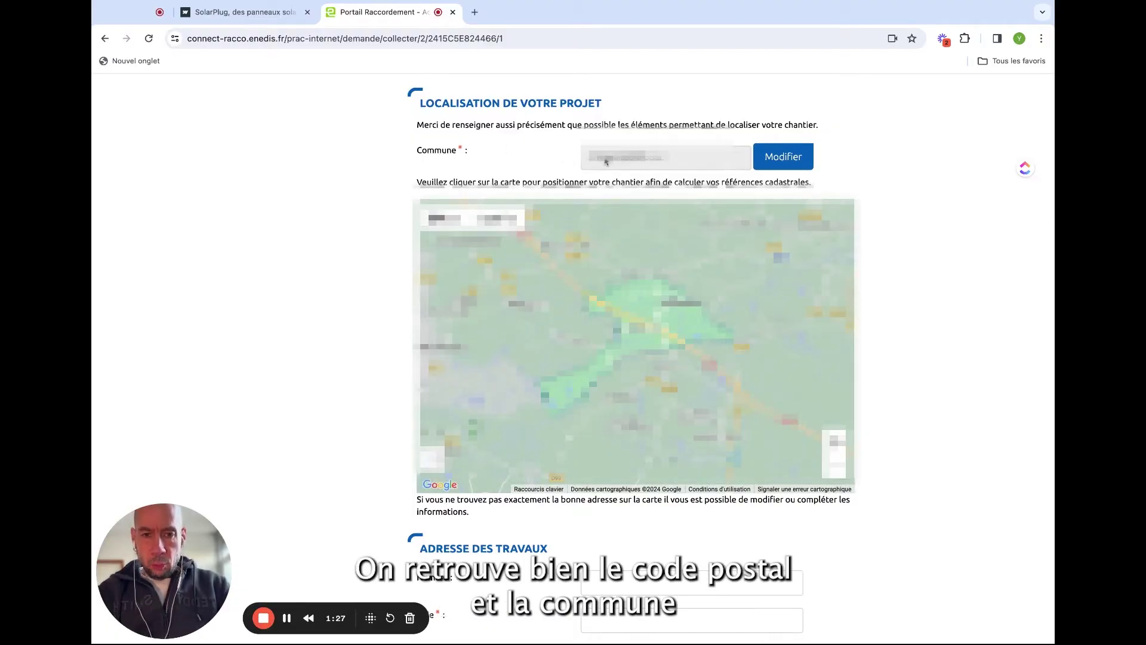
{"action": "scroll", "coordinate": [525, 179], "scroll_direction": "down", "scroll_amount": 2}
- Fill in the house number and street of the works address and mark the installation as "Sur un site individuel"
{"action": "scroll", "coordinate": [525, 179], "scroll_direction": "down", "scroll_amount": 6}
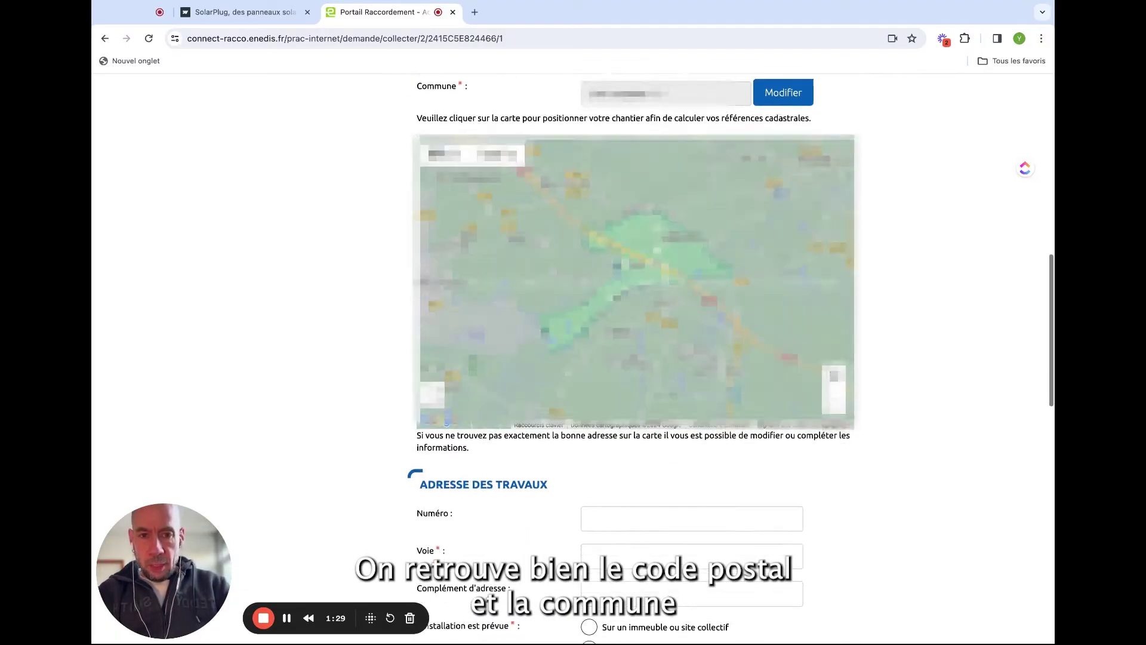
{"action": "scroll", "coordinate": [605, 287], "scroll_direction": "down", "scroll_amount": 1}
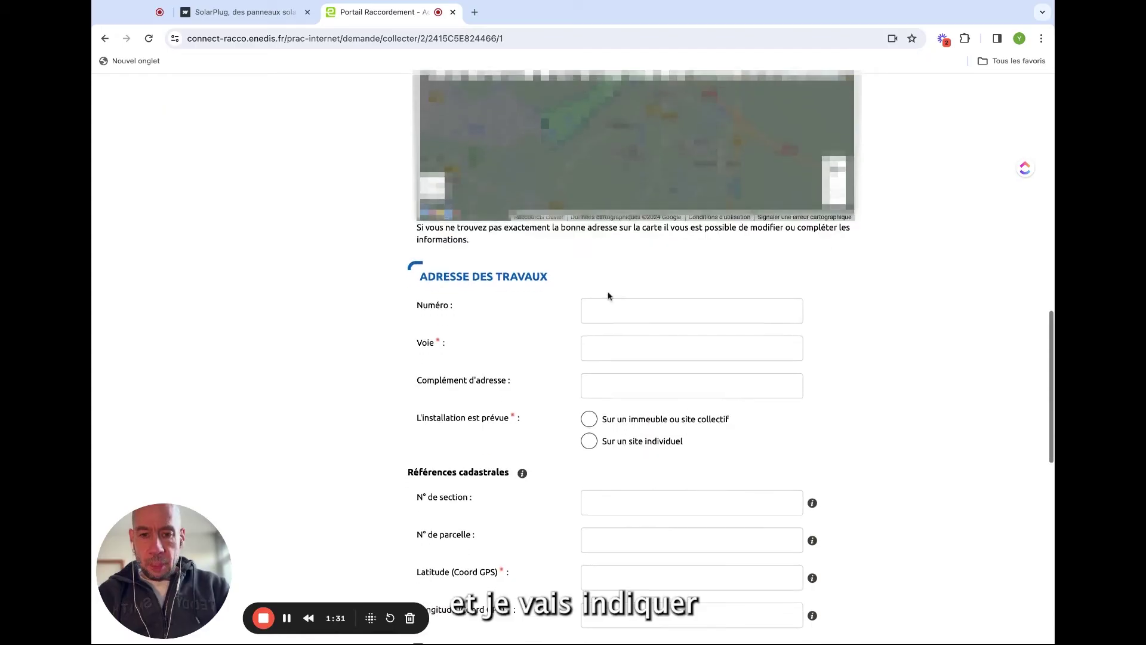
{"action": "left_click", "coordinate": [604, 312]}
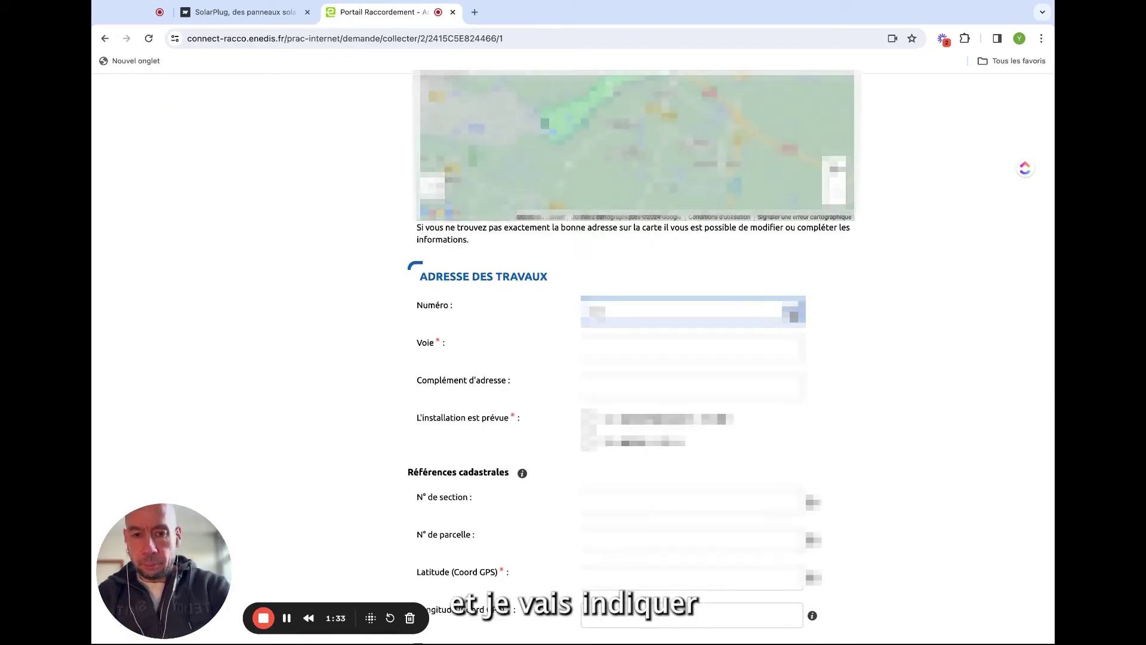
{"action": "left_click", "coordinate": [600, 350]}
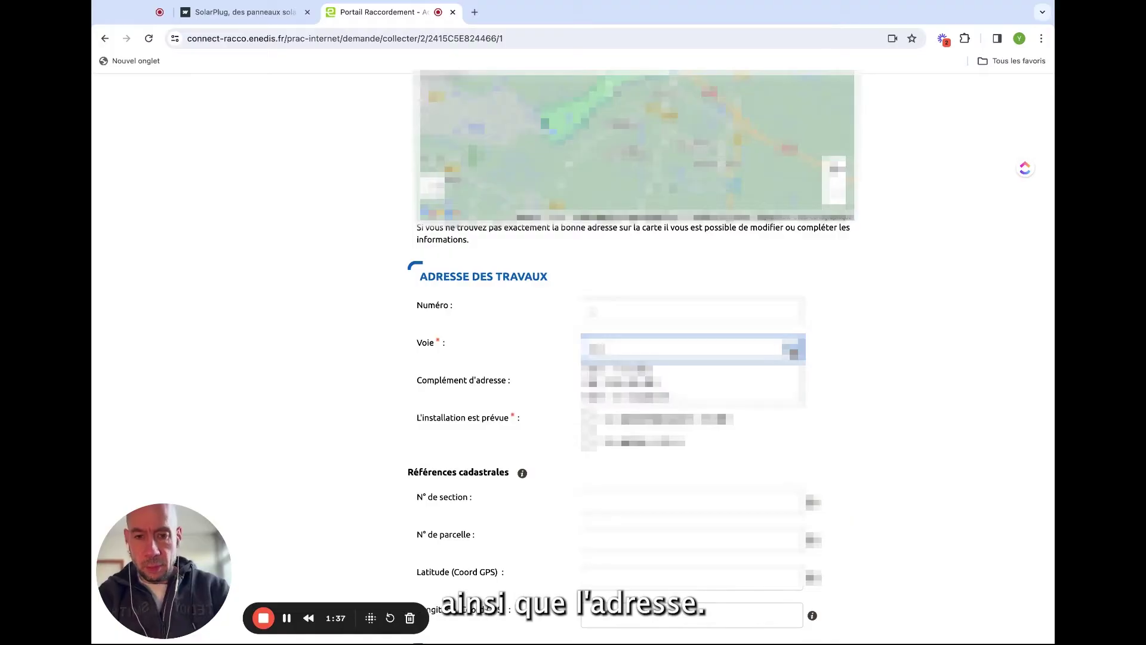
{"action": "left_click", "coordinate": [631, 371]}
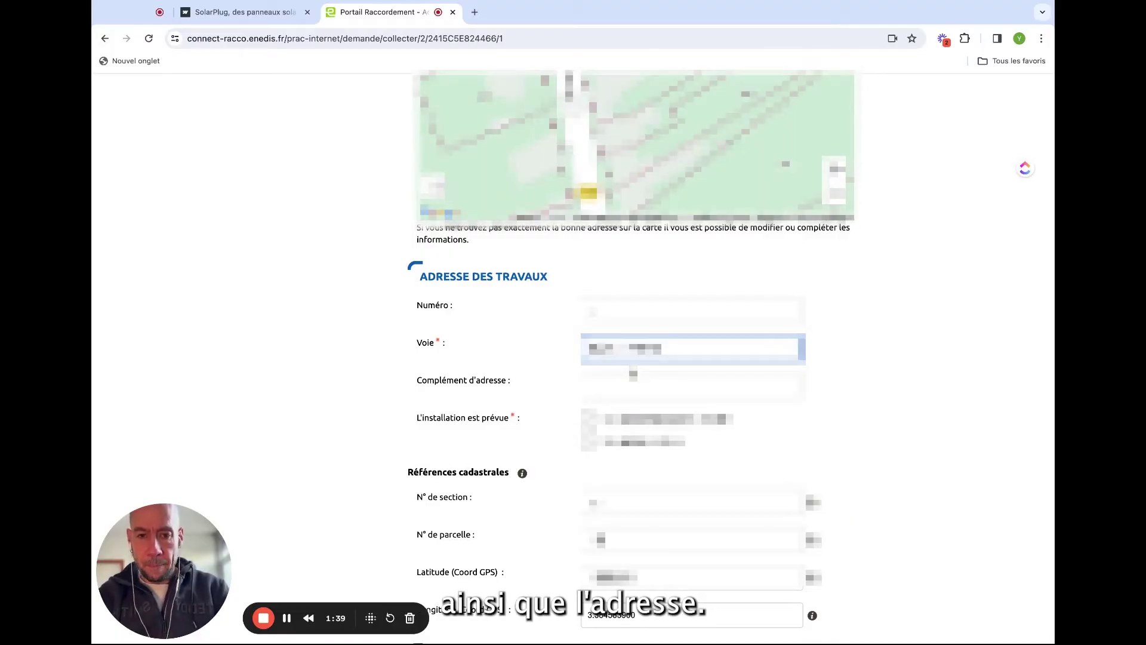
{"action": "left_click", "coordinate": [589, 443]}
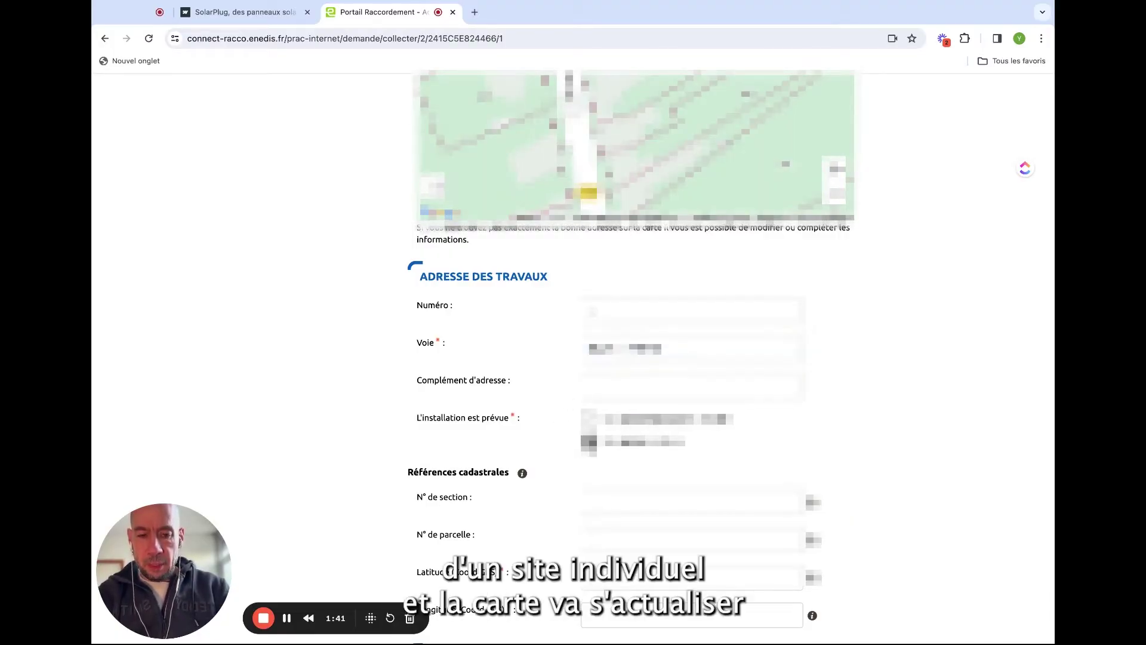
- Check the plot on the map, the cadastral references, the request beneficiary and the producer's identity and contact details
{"action": "scroll", "coordinate": [632, 359], "scroll_direction": "up", "scroll_amount": 3}
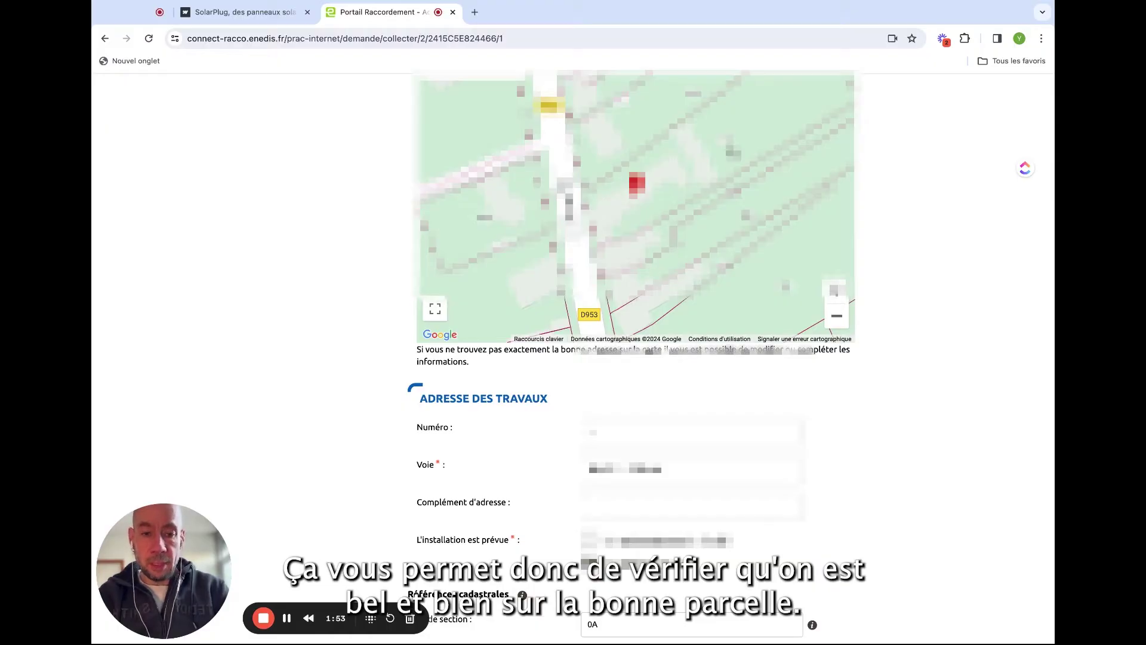
{"action": "scroll", "coordinate": [690, 370], "scroll_direction": "down", "scroll_amount": 5}
{"action": "scroll", "coordinate": [689, 370], "scroll_direction": "down", "scroll_amount": 1}
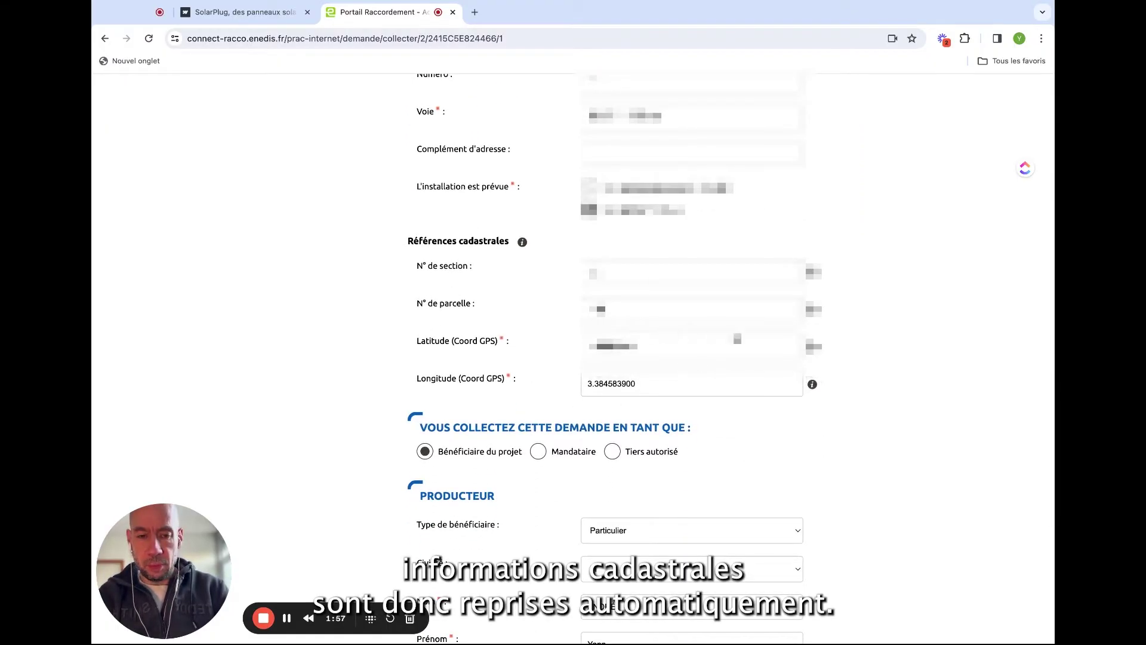
{"action": "scroll", "coordinate": [750, 365], "scroll_direction": "down", "scroll_amount": 3}
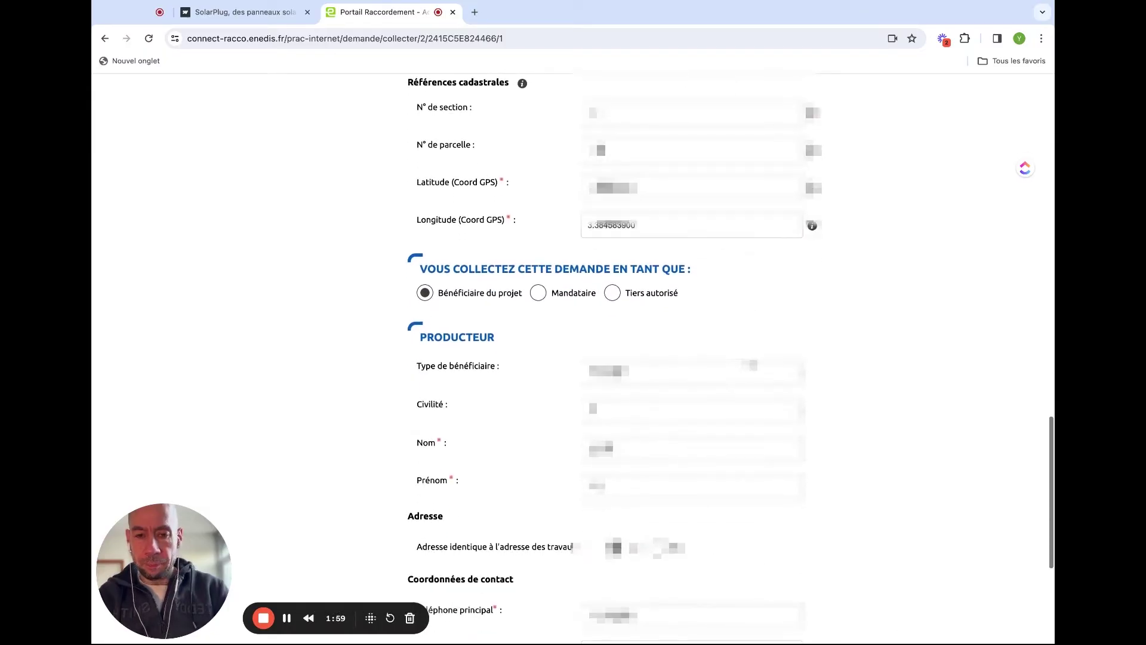
{"action": "scroll", "coordinate": [691, 358], "scroll_direction": "down", "scroll_amount": 2}
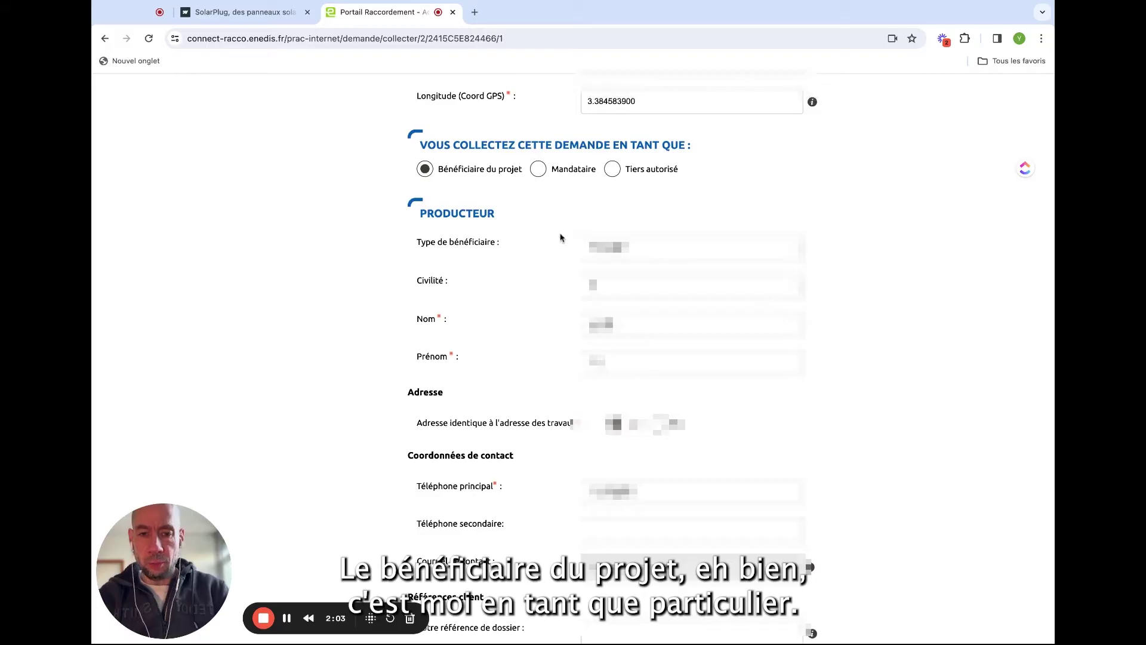
{"action": "scroll", "coordinate": [500, 347], "scroll_direction": "down", "scroll_amount": 1}
{"action": "scroll", "coordinate": [500, 347], "scroll_direction": "down", "scroll_amount": 2}
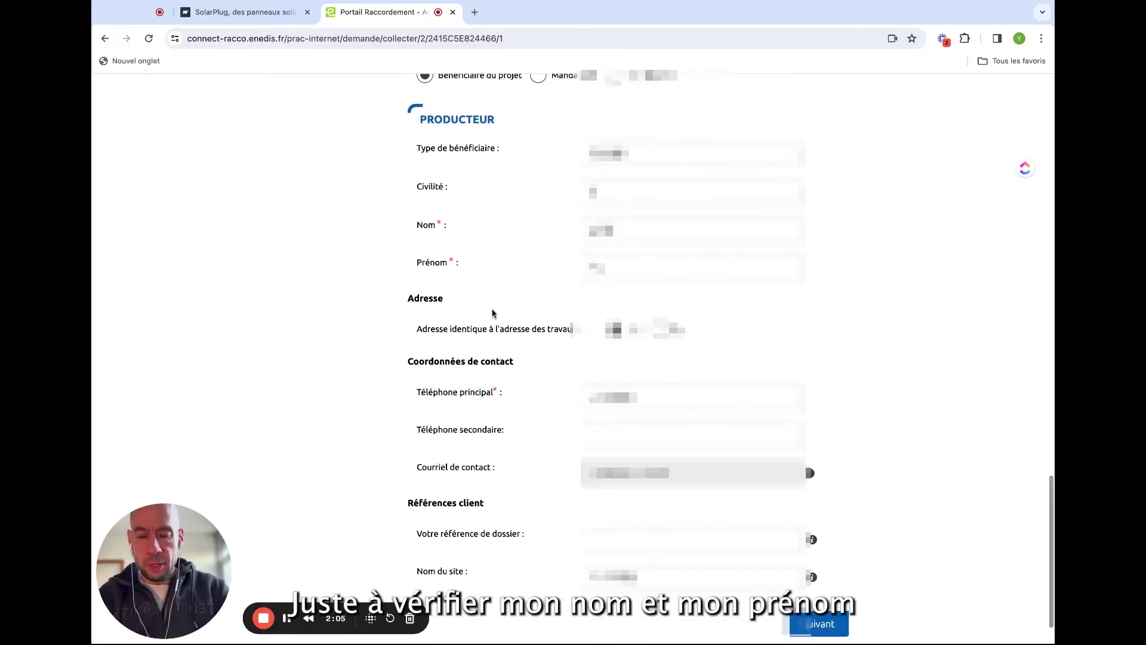
{"action": "scroll", "coordinate": [493, 313], "scroll_direction": "down", "scroll_amount": 2}
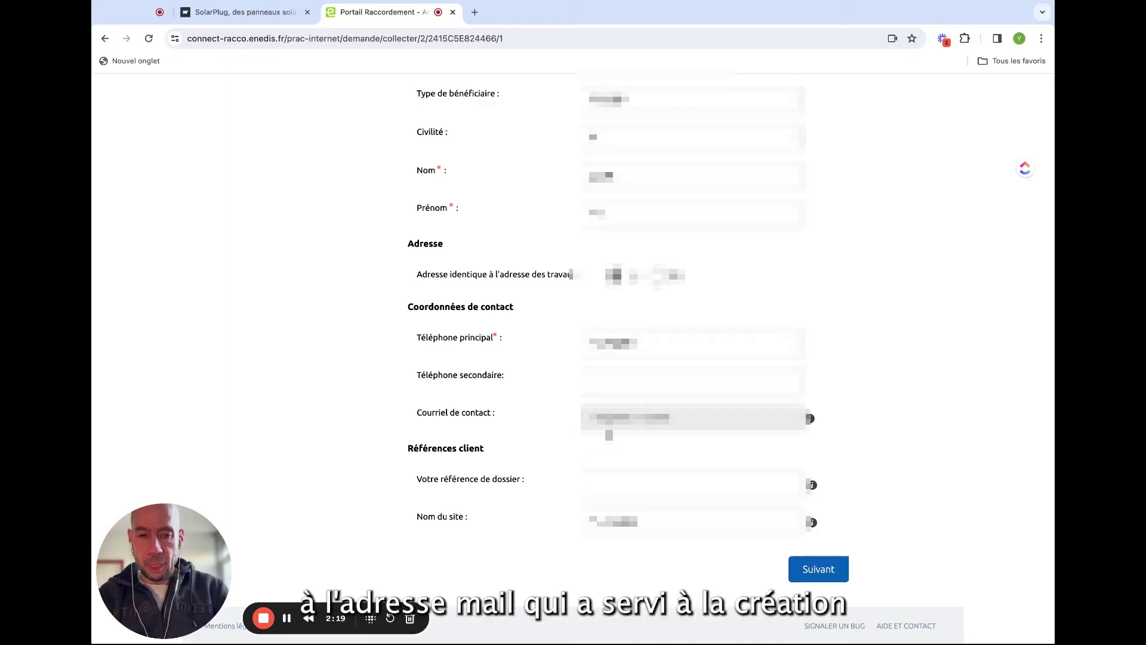
{"action": "scroll", "coordinate": [528, 425], "scroll_direction": "down", "scroll_amount": 1}
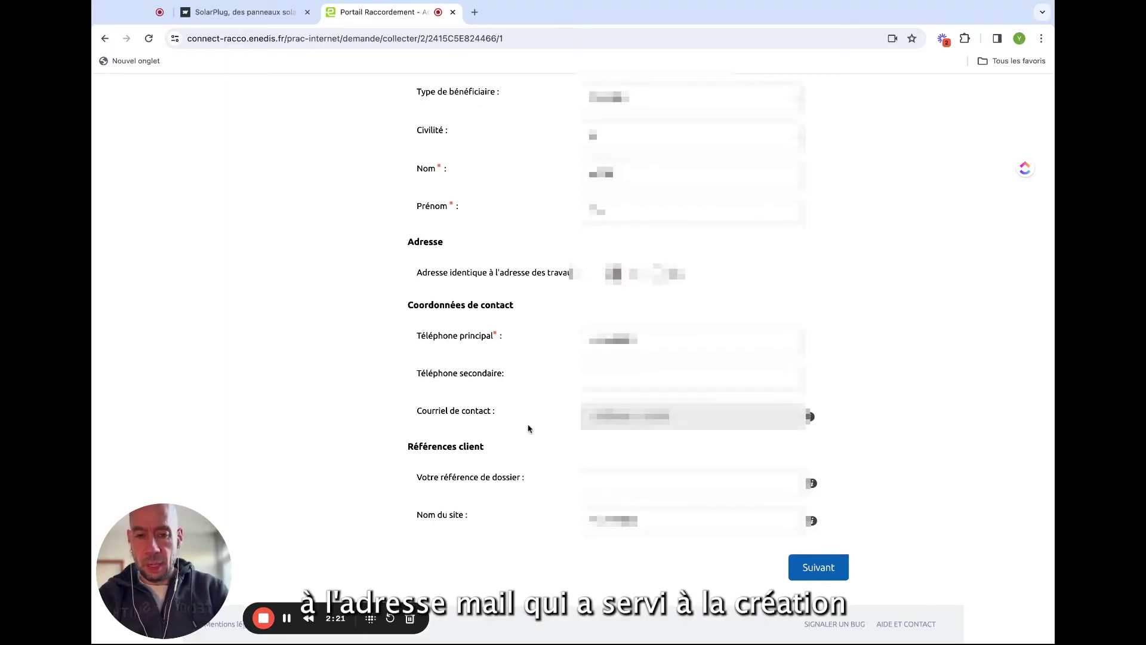
{"action": "scroll", "coordinate": [528, 428], "scroll_direction": "up", "scroll_amount": 1}
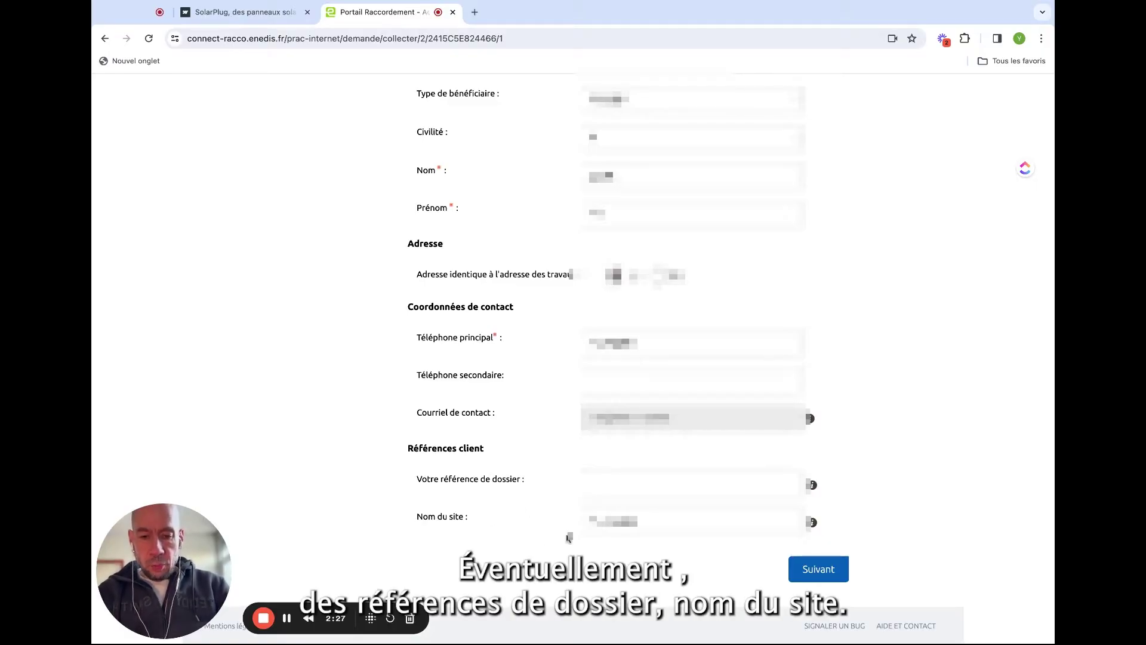
- Continue to the existing consumption connection page and paste the delivery point (PDL) number
{"action": "left_click", "coordinate": [818, 576]}
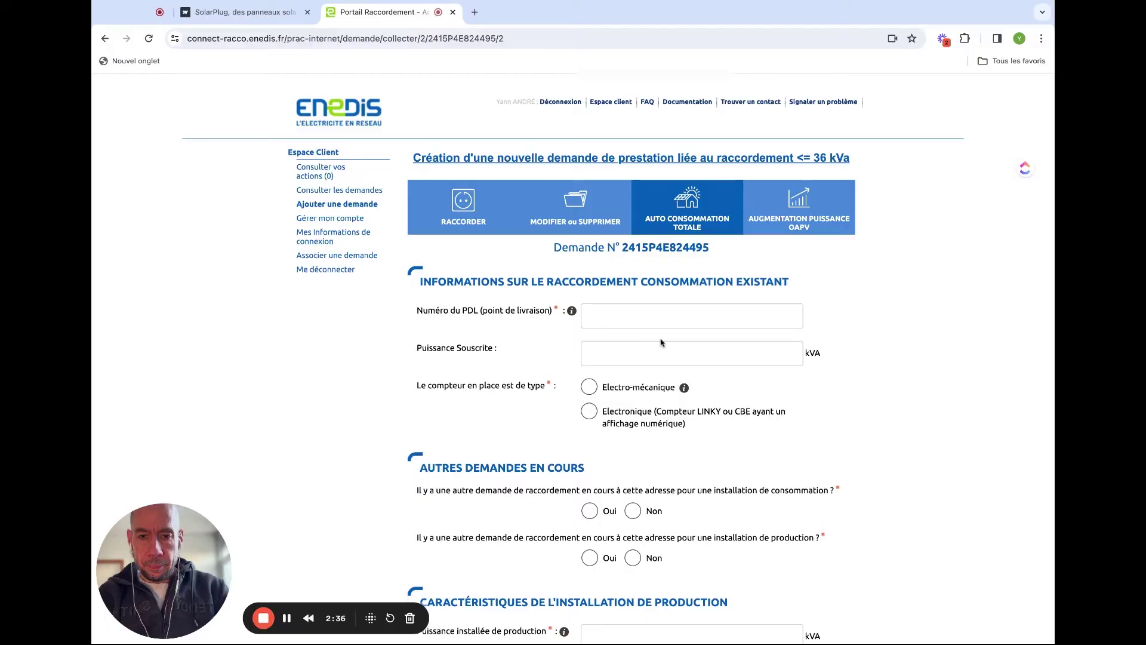
{"action": "scroll", "coordinate": [661, 342], "scroll_direction": "down", "scroll_amount": 1}
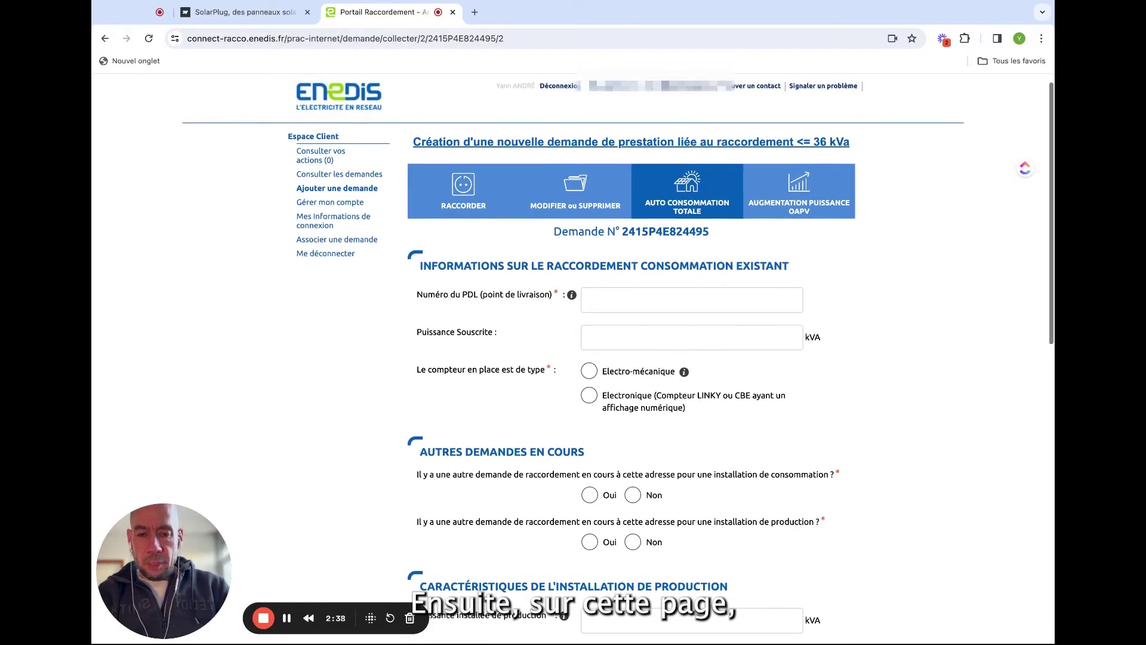
{"action": "left_click", "coordinate": [627, 298]}
{"action": "key", "text": "ctrl+v"}
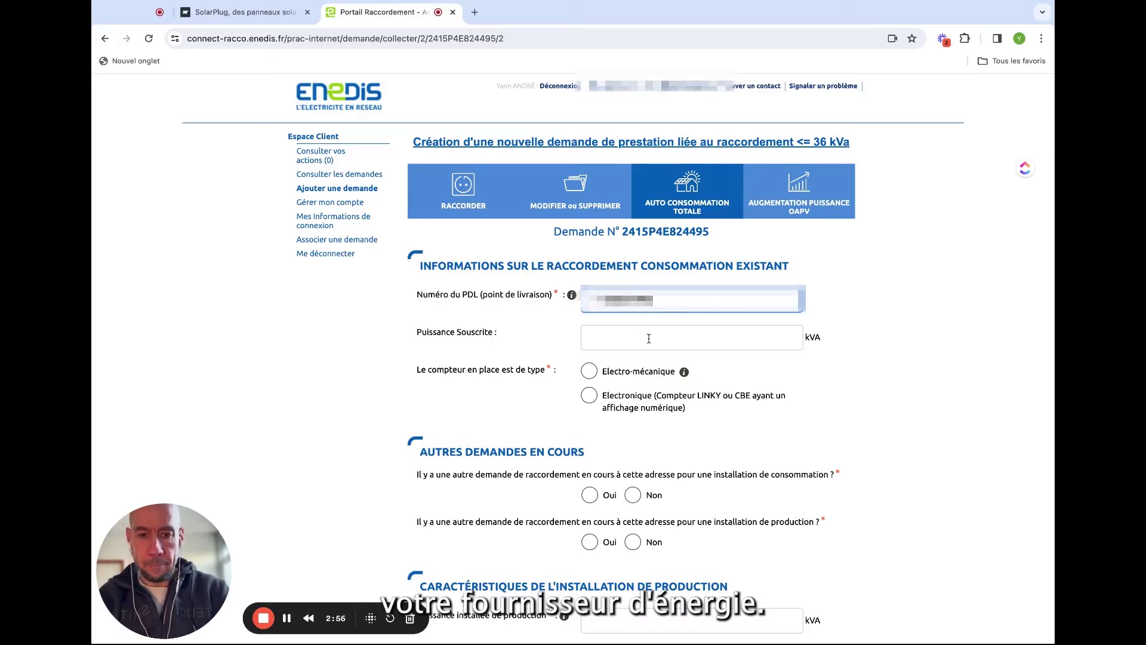
{"action": "left_click", "coordinate": [677, 343]}
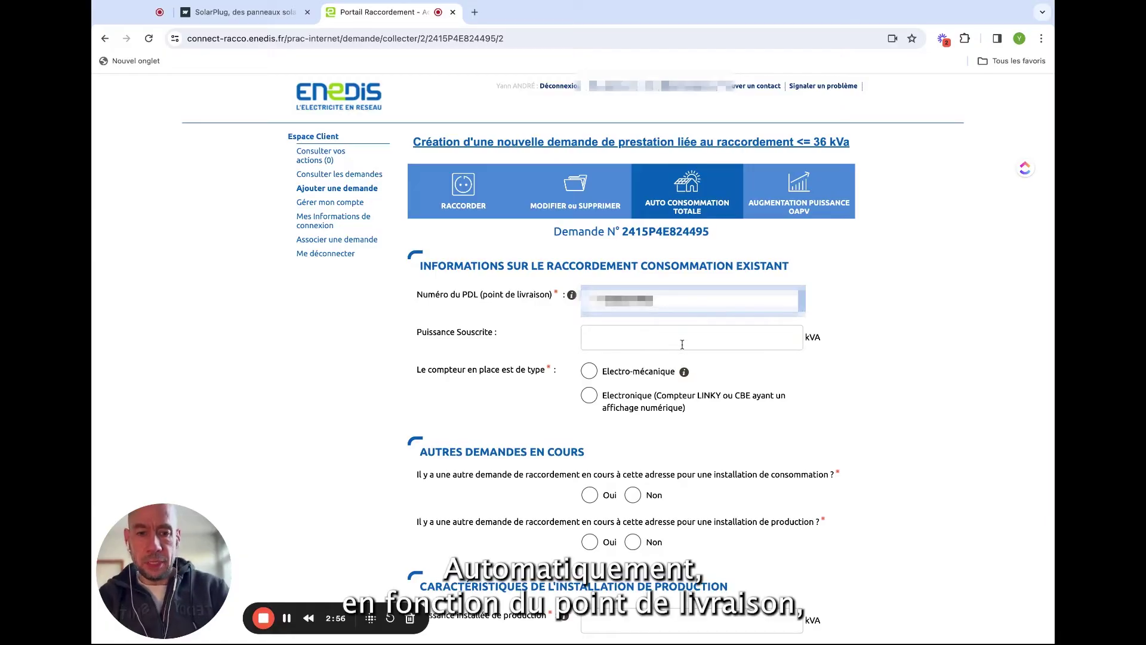
- Set the subscribed power to 9 kVA and the meter type to "Electronique (Compteur LINKY ou CBE ayant un affichage numérique)"
{"action": "scroll", "coordinate": [770, 377], "scroll_direction": "down", "scroll_amount": 3}
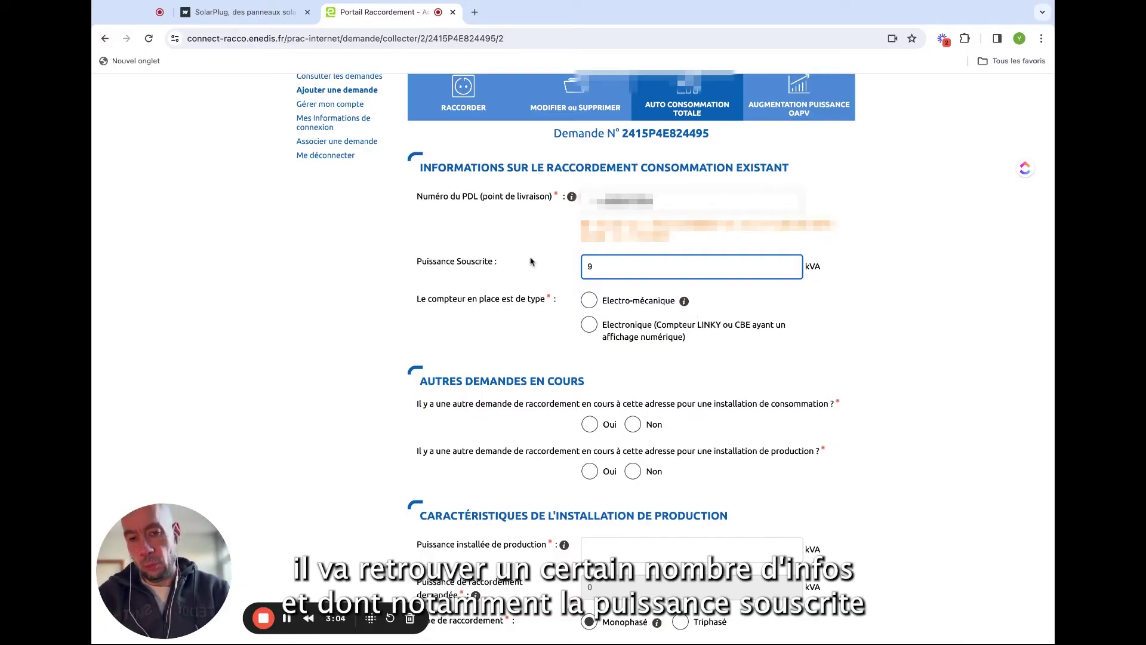
{"action": "scroll", "coordinate": [427, 297], "scroll_direction": "down", "scroll_amount": 2}
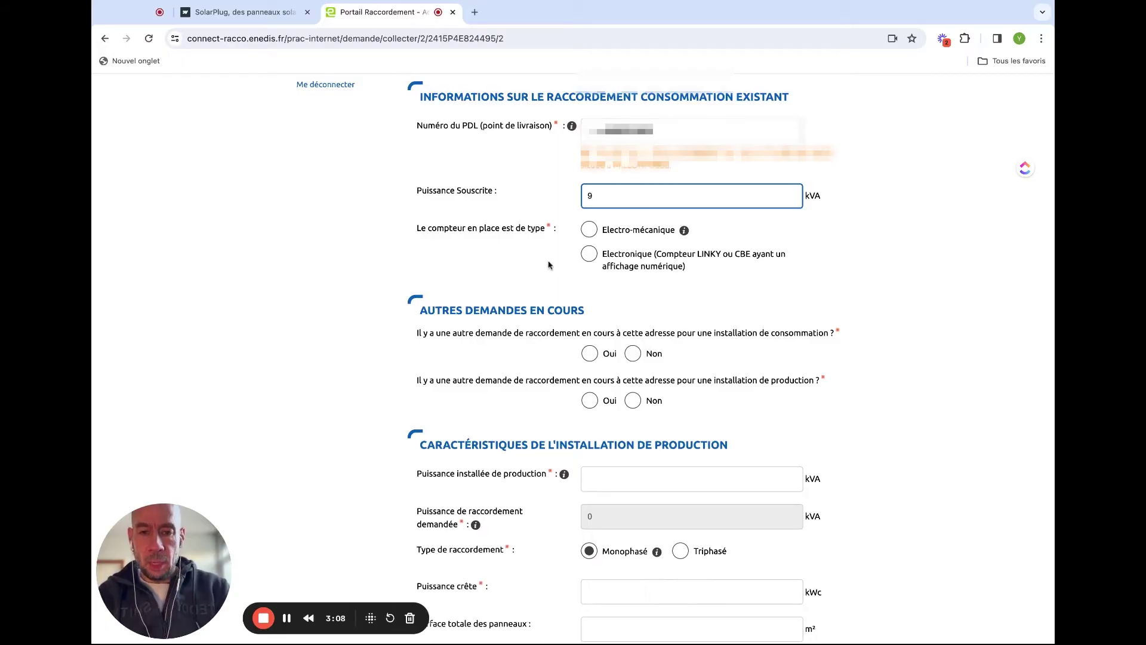
{"action": "scroll", "coordinate": [528, 249], "scroll_direction": "down", "scroll_amount": 2}
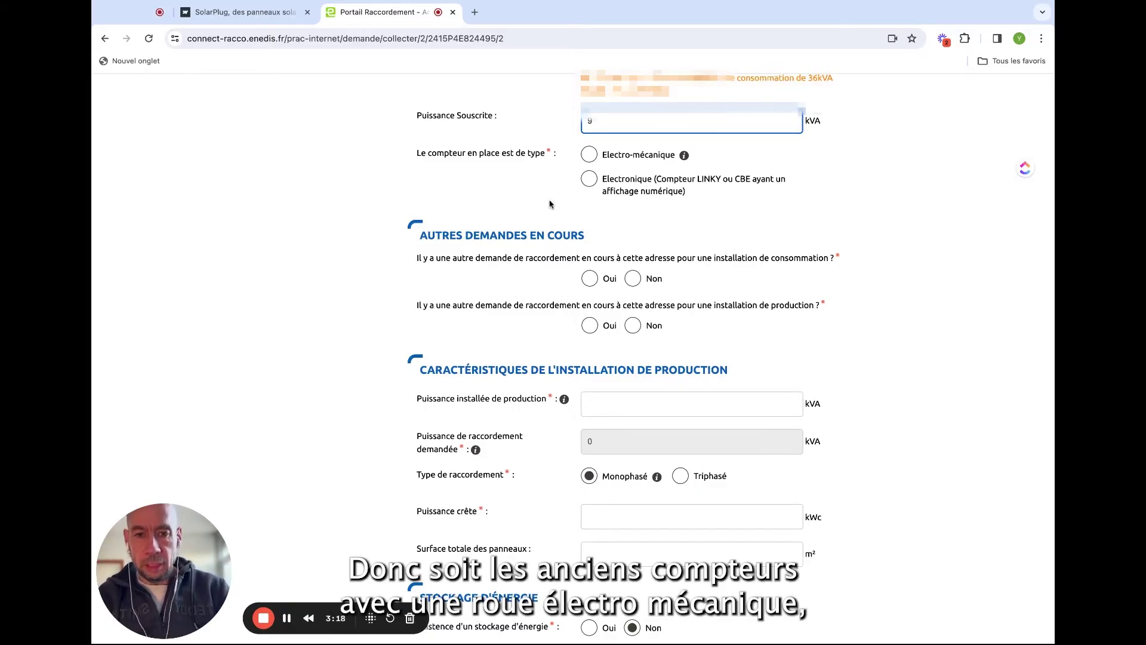
{"action": "left_click", "coordinate": [592, 182]}
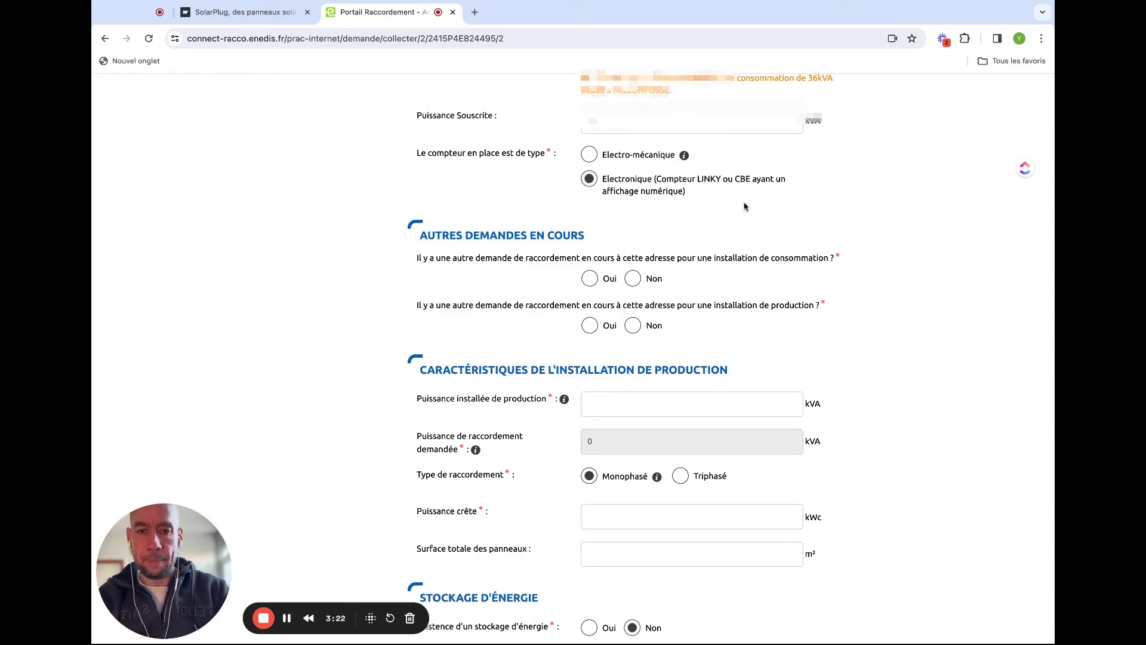
- Answer "Non" to both questions about other connection requests in progress at this address, for consumption and for production
{"action": "scroll", "coordinate": [734, 164], "scroll_direction": "down", "scroll_amount": 3}
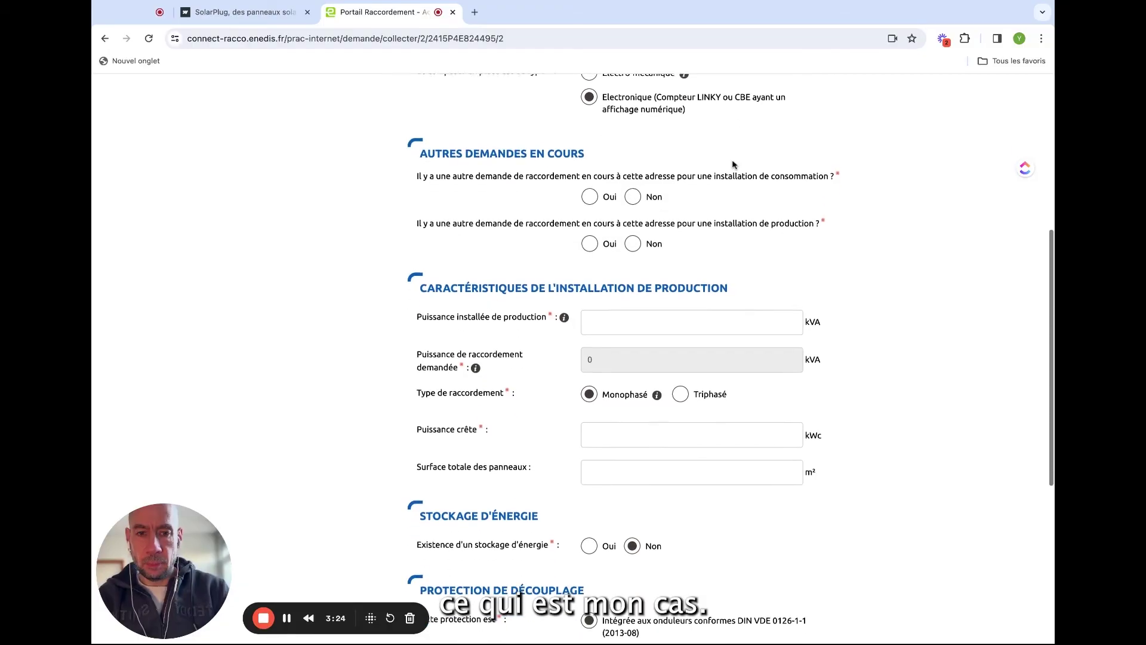
{"action": "left_click", "coordinate": [634, 191]}
{"action": "left_click", "coordinate": [632, 240]}
- Fill in the production characteristics with 0,410 kVA installed power, 0,410 kWc peak power and 2 m² total panel area
{"action": "scroll", "coordinate": [762, 227], "scroll_direction": "down", "scroll_amount": 1}
{"action": "scroll", "coordinate": [785, 240], "scroll_direction": "down", "scroll_amount": 3}
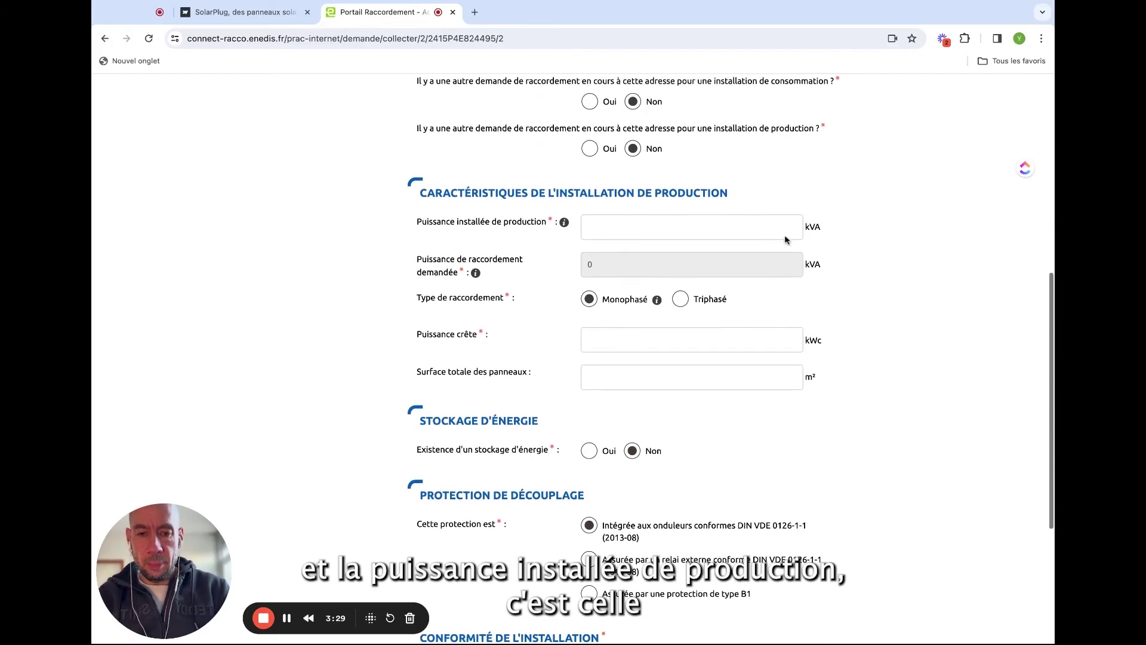
{"action": "left_click", "coordinate": [676, 224]}
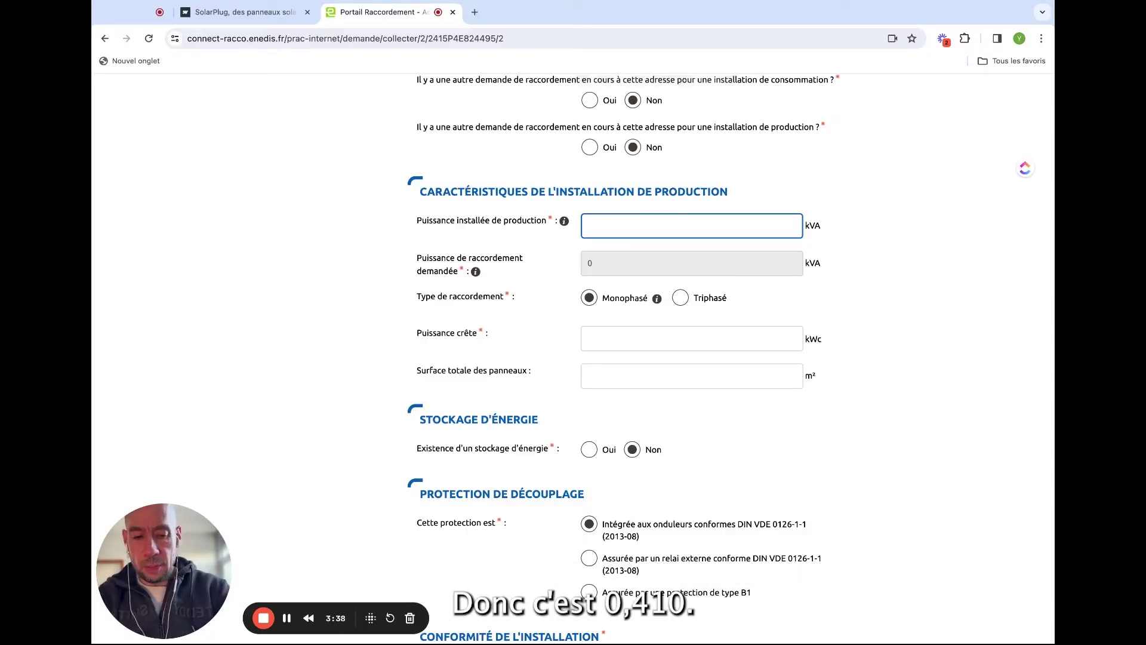
{"action": "type", "text": "0,410"}
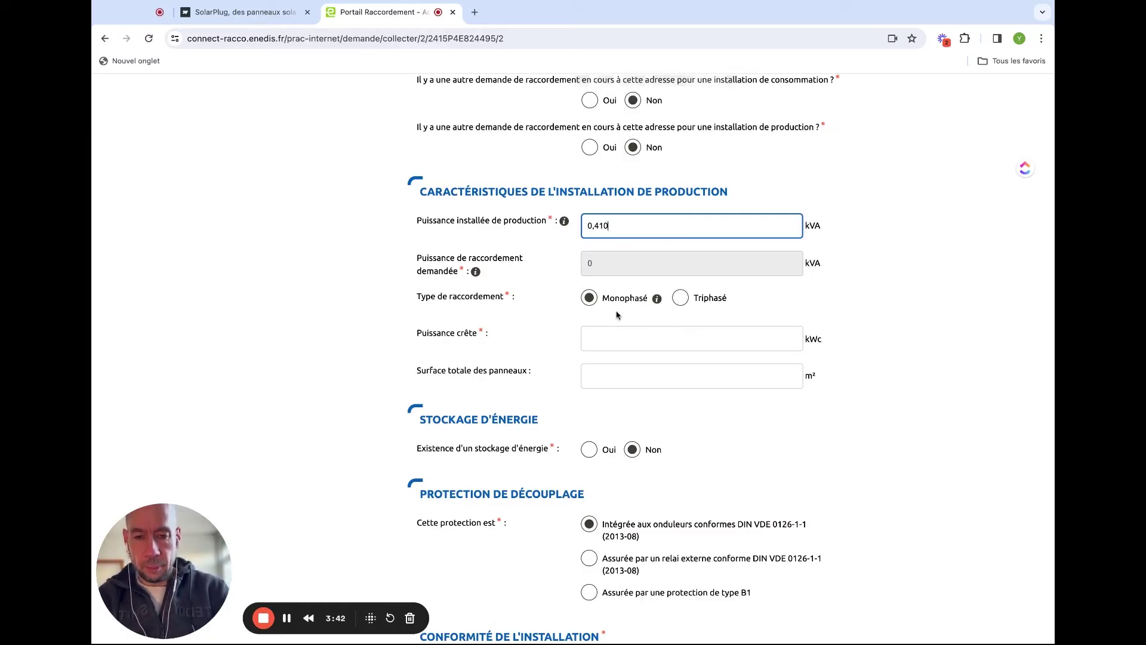
{"action": "left_click", "coordinate": [611, 268]}
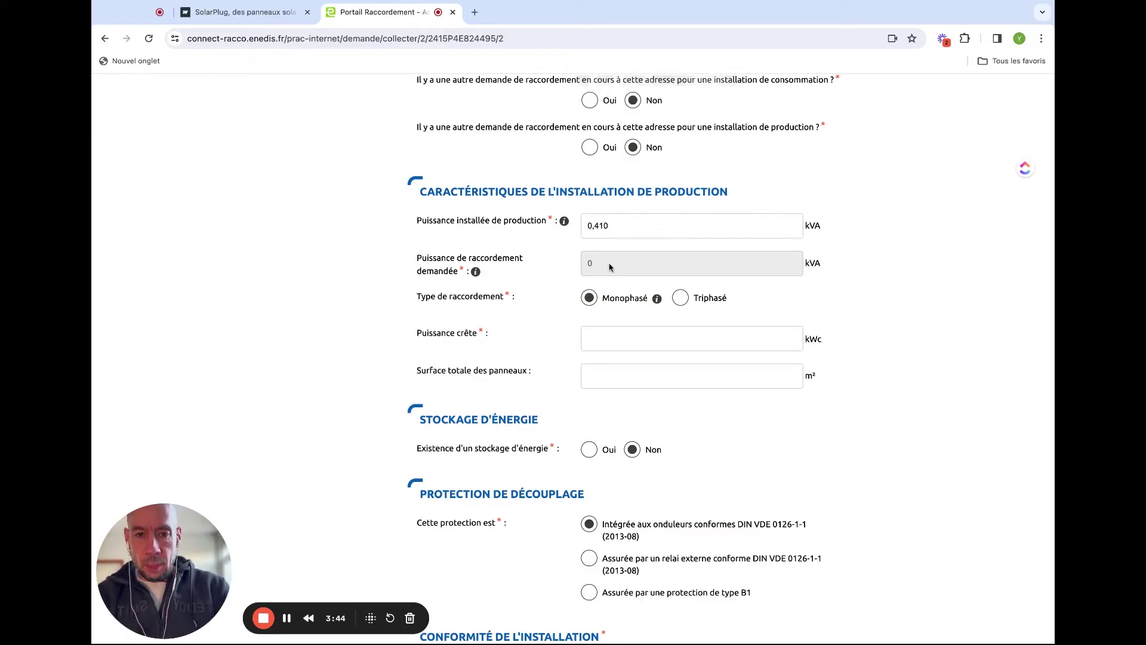
{"action": "scroll", "coordinate": [572, 314], "scroll_direction": "down", "scroll_amount": 1}
{"action": "scroll", "coordinate": [572, 314], "scroll_direction": "down", "scroll_amount": 3}
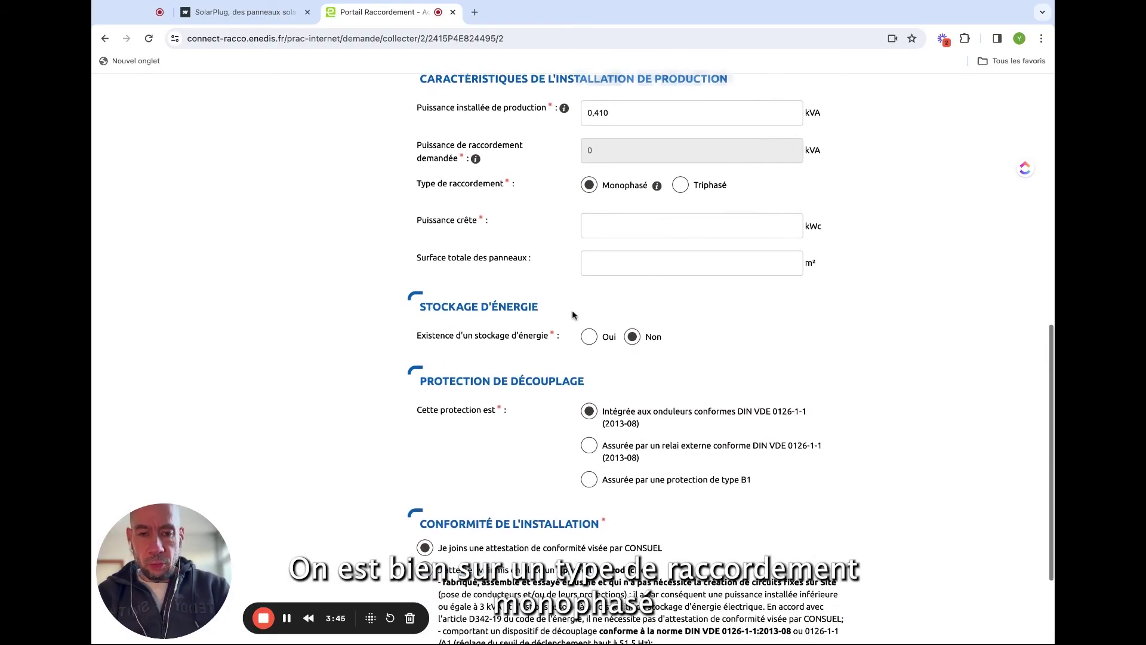
{"action": "left_click", "coordinate": [599, 224]}
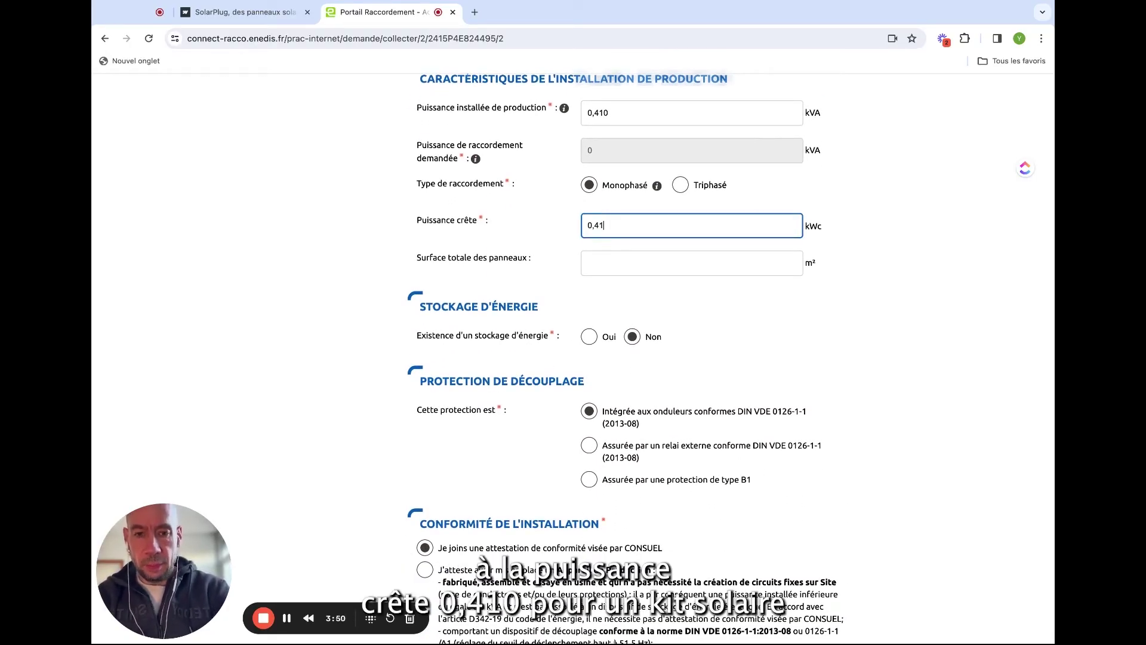
{"action": "left_click", "coordinate": [595, 265]}
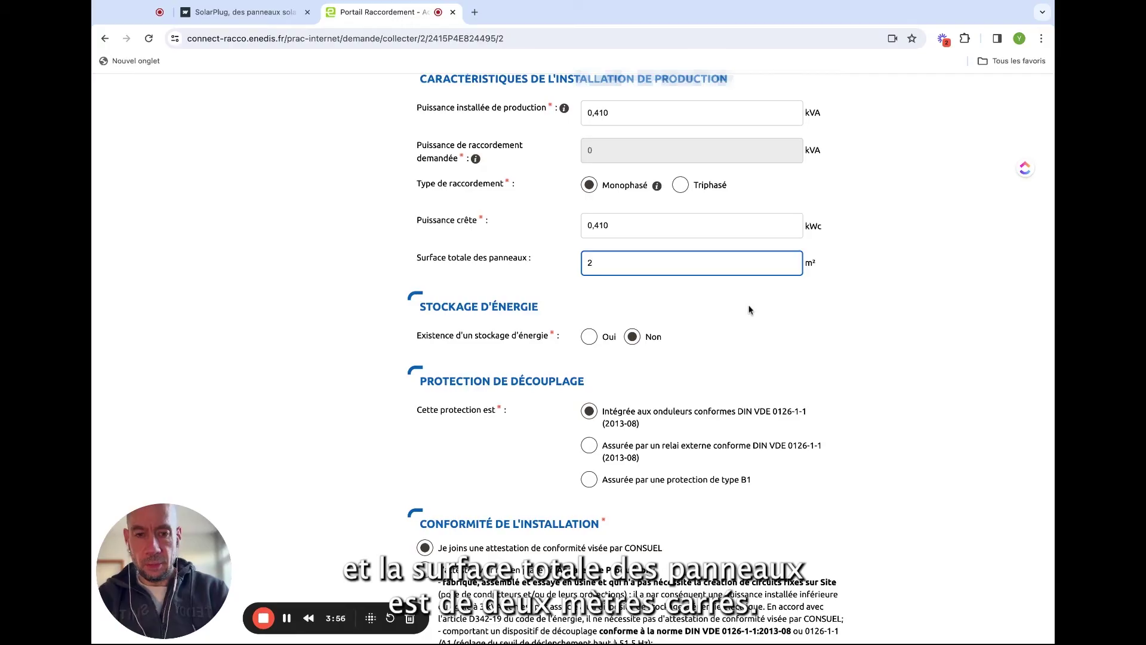
- Attest to a factory-made "Appareil de Production" under the installation's conformity instead of a CONSUEL certificate, and submit the page
{"action": "scroll", "coordinate": [749, 310], "scroll_direction": "down", "scroll_amount": 3}
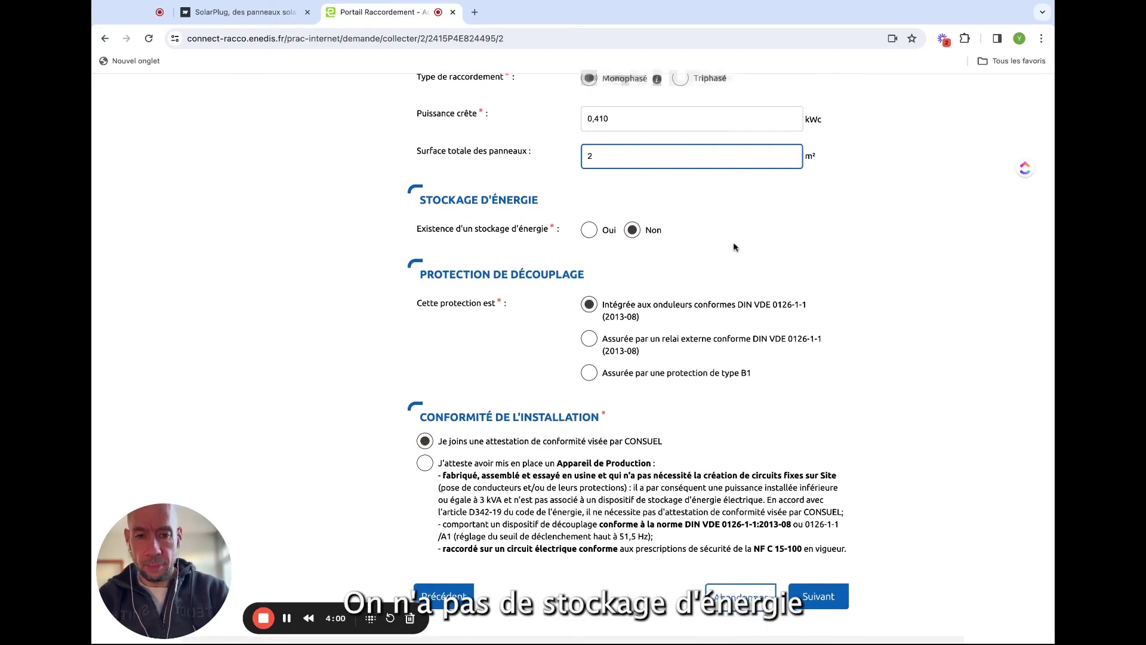
{"action": "scroll", "coordinate": [734, 247], "scroll_direction": "down", "scroll_amount": 1}
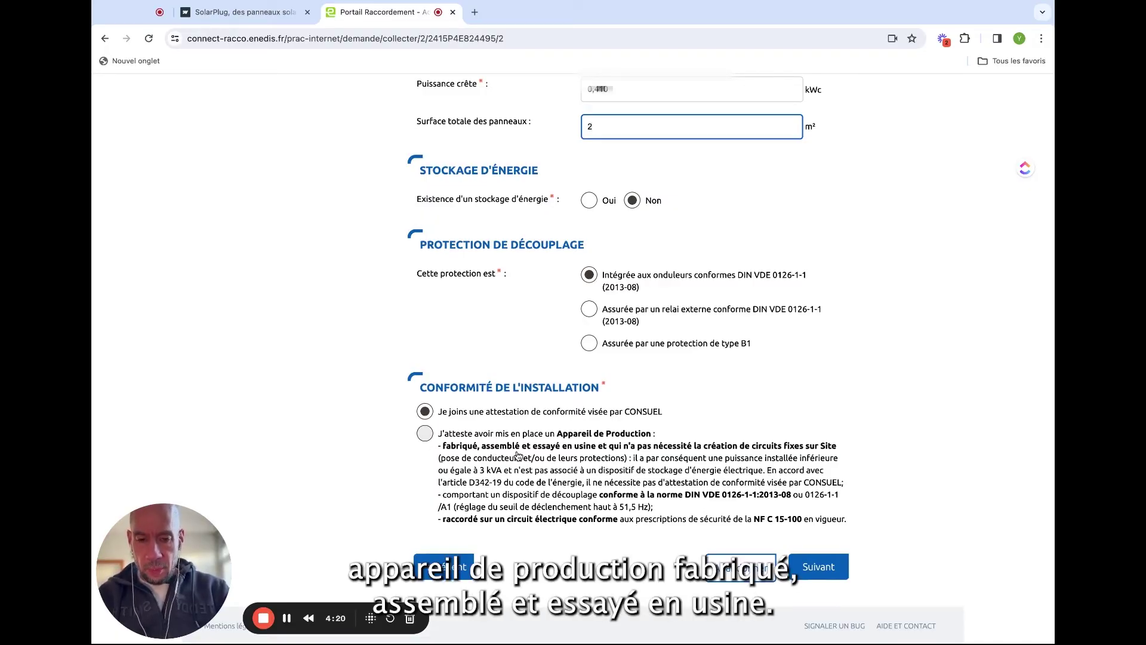
{"action": "left_click", "coordinate": [426, 437]}
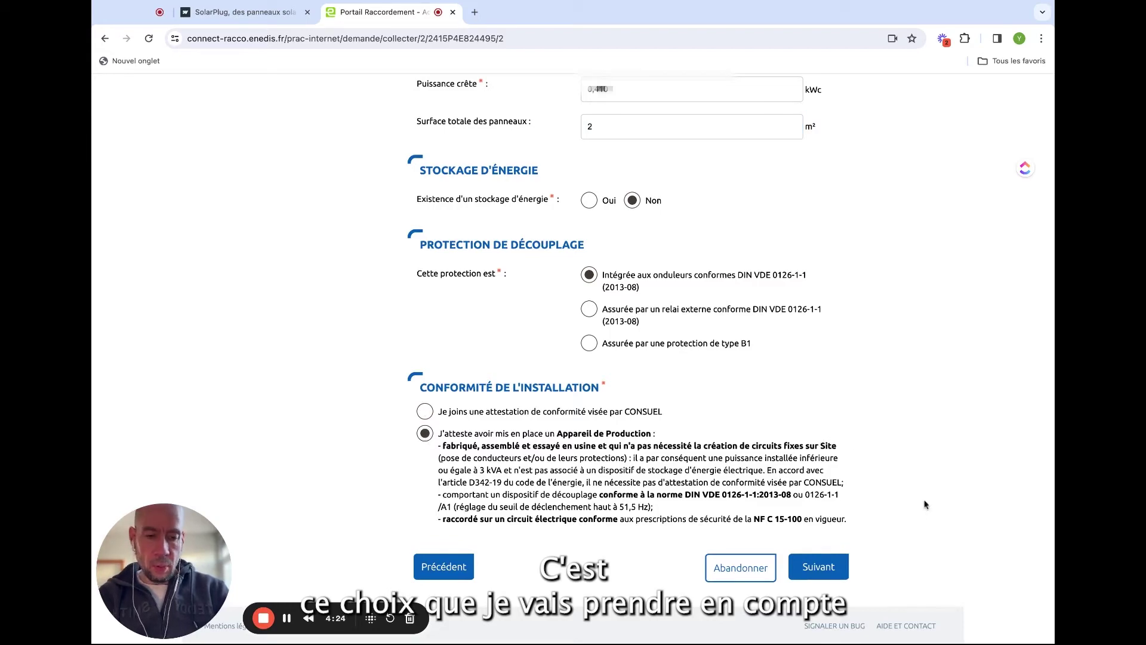
{"action": "left_click", "coordinate": [826, 568]}
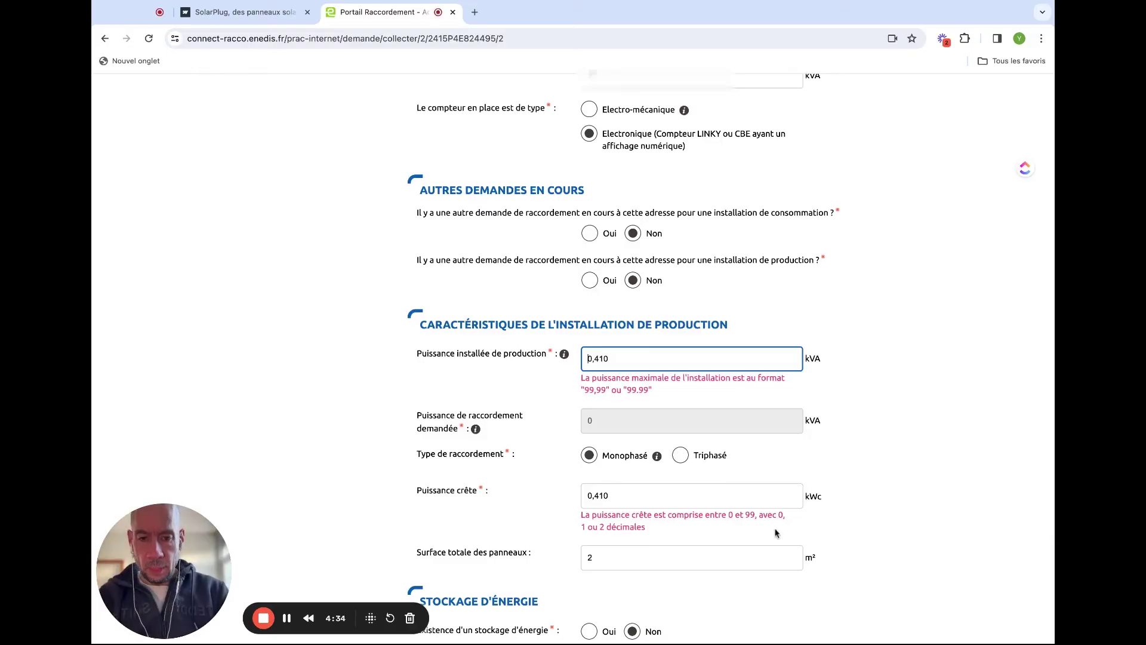
- Correct the installed production power to 0,41 kVA and the peak power to 0,41 kWc
{"action": "scroll", "coordinate": [653, 412], "scroll_direction": "down", "scroll_amount": 1}
{"action": "scroll", "coordinate": [653, 416], "scroll_direction": "down", "scroll_amount": 1}
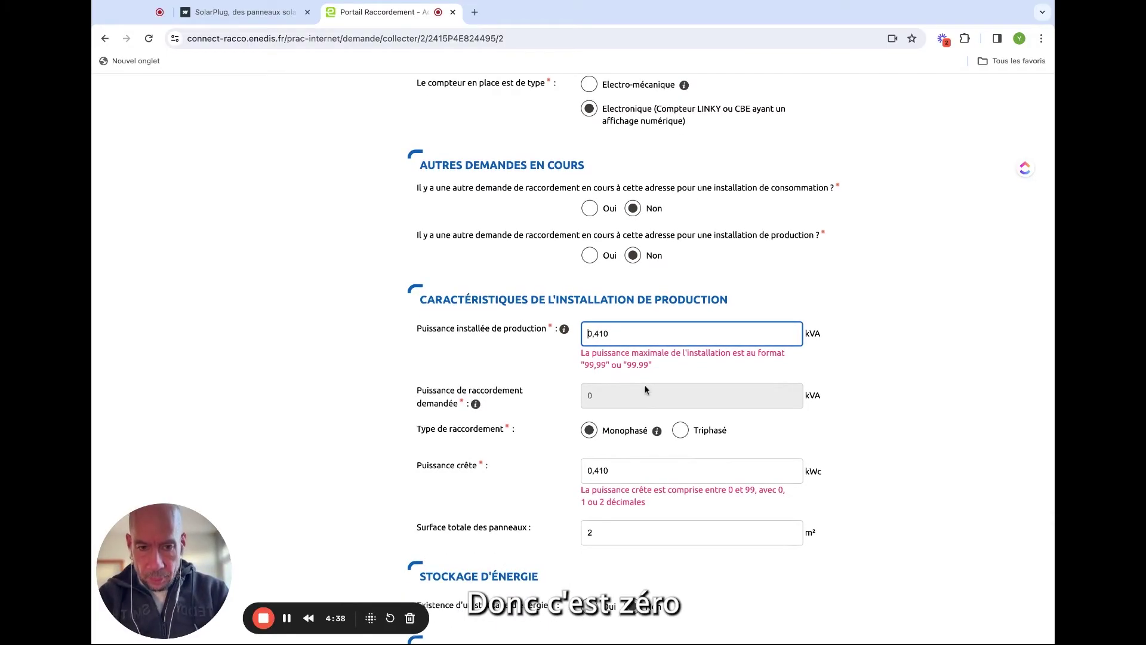
{"action": "scroll", "coordinate": [644, 389], "scroll_direction": "down", "scroll_amount": 1}
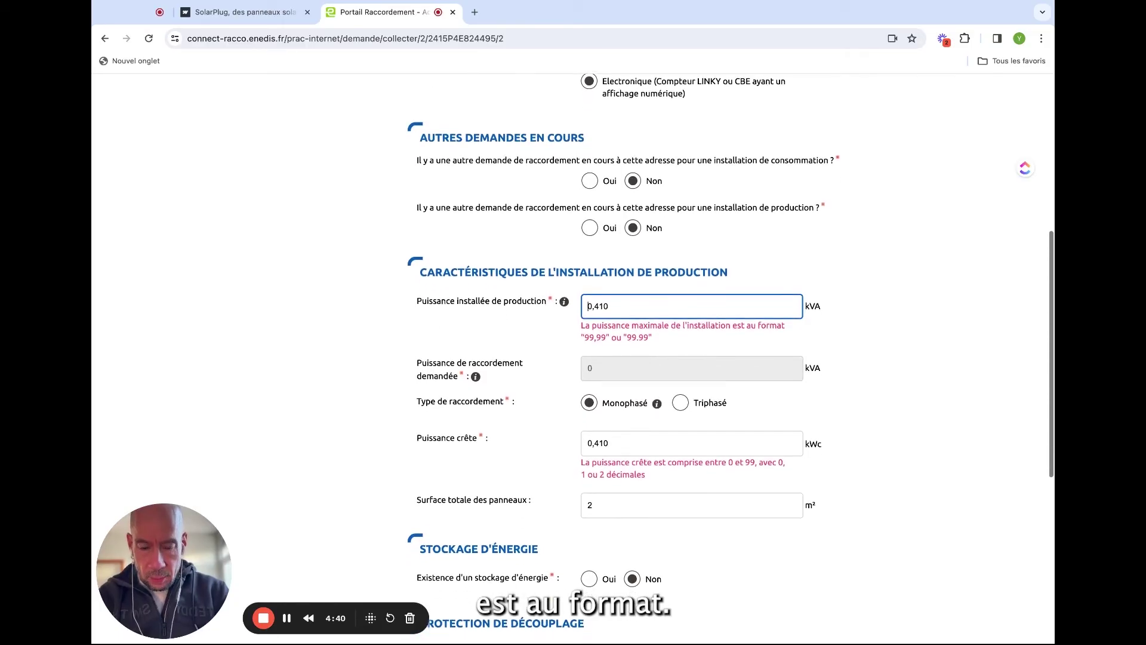
{"action": "scroll", "coordinate": [644, 389], "scroll_direction": "down", "scroll_amount": 3}
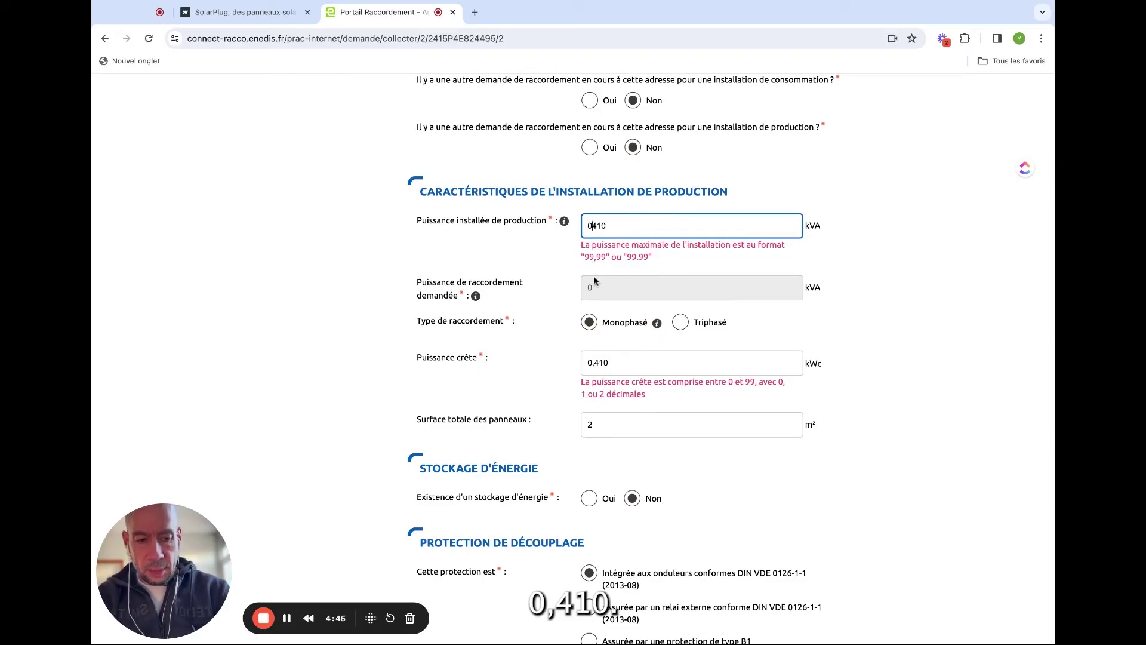
{"action": "key", "text": "Left"}
{"action": "key", "text": "Left"}
{"action": "key", "text": "Left"}
{"action": "key", "text": "BackSpace"}
{"action": "type", "text": "."}
{"action": "key", "text": "BackSpace"}
{"action": "type", "text": ","}
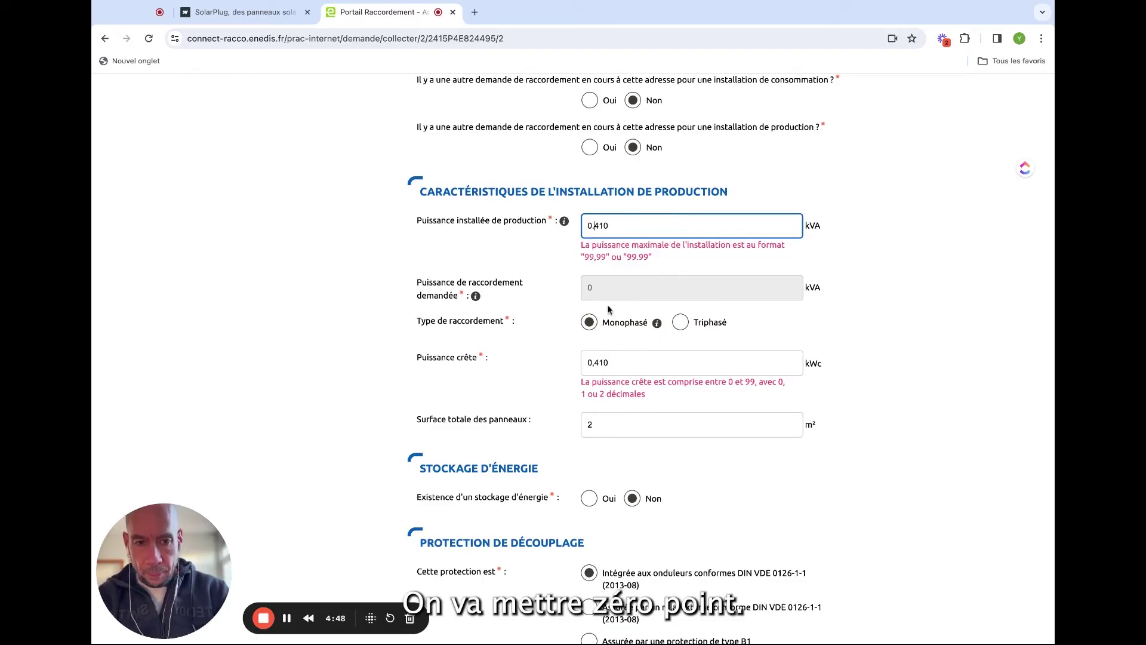
{"action": "key", "text": "BackSpace"}
{"action": "type", "text": "."}
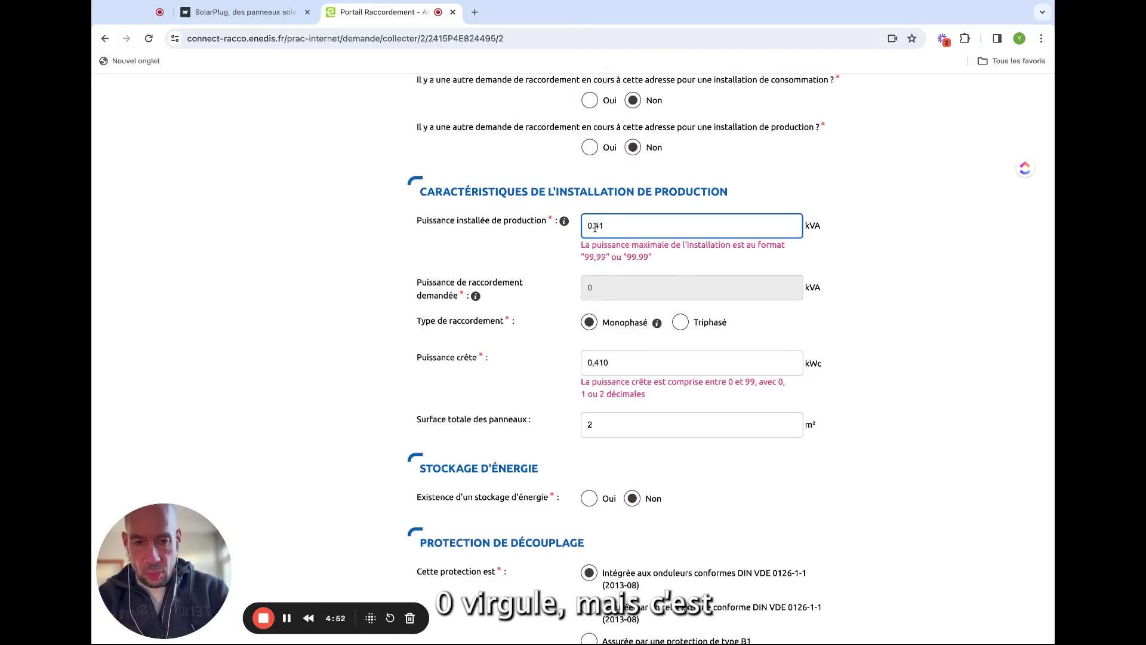
{"action": "left_click", "coordinate": [615, 362]}
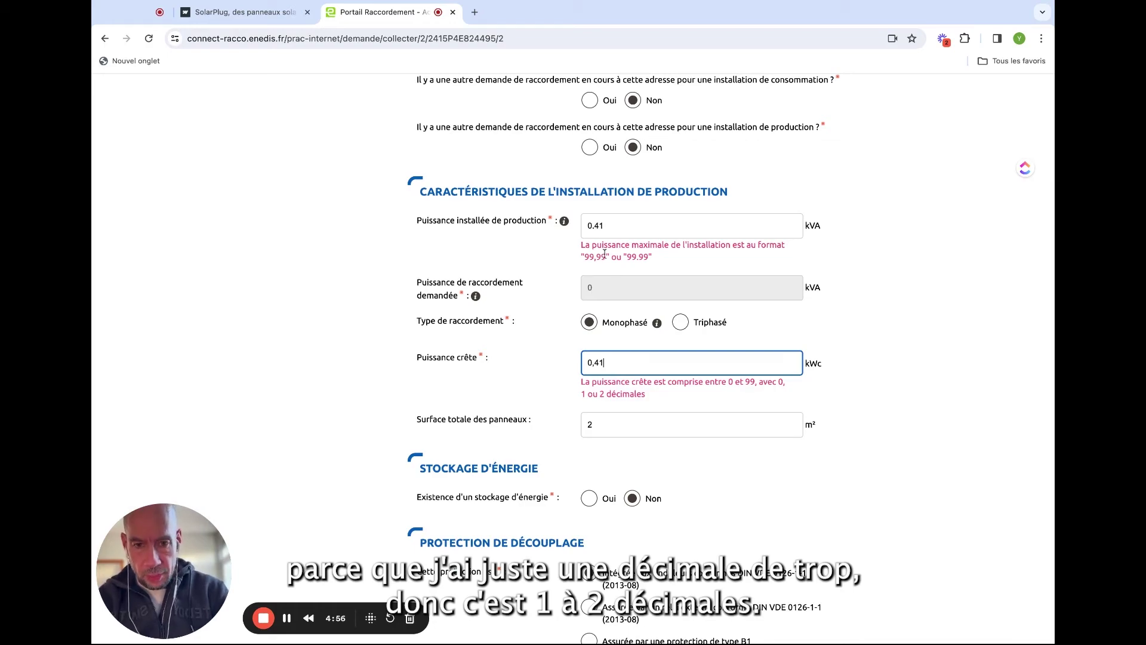
{"action": "left_click", "coordinate": [595, 226]}
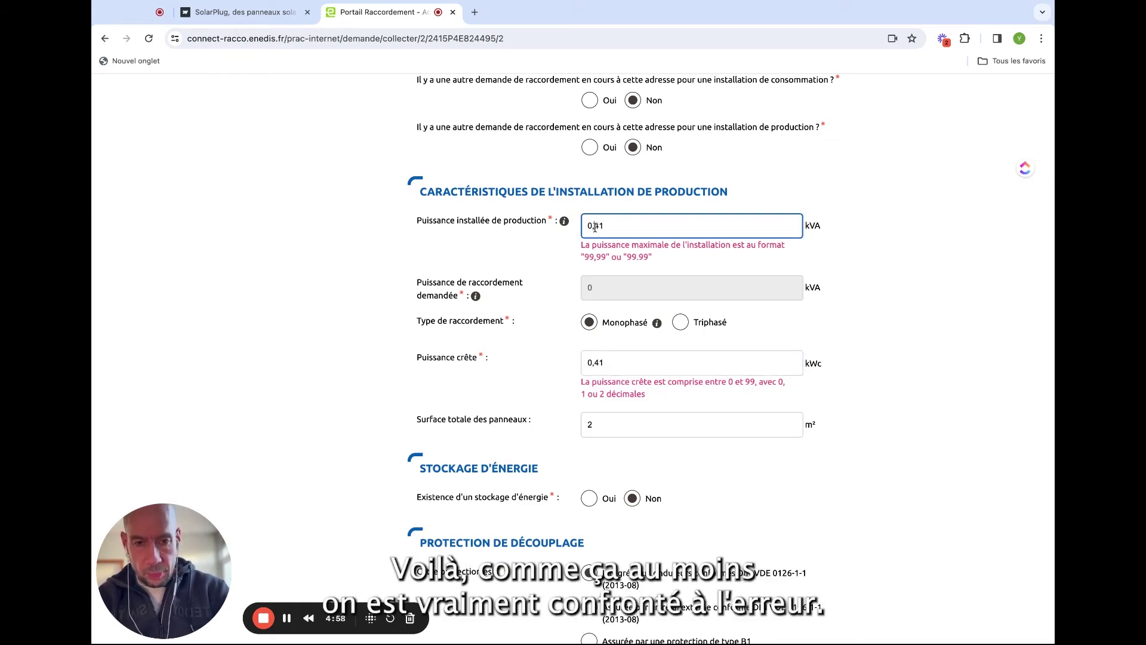
- Resubmit the installation characteristics and continue to the supporting documents page
{"action": "scroll", "coordinate": [731, 320], "scroll_direction": "down", "scroll_amount": 2}
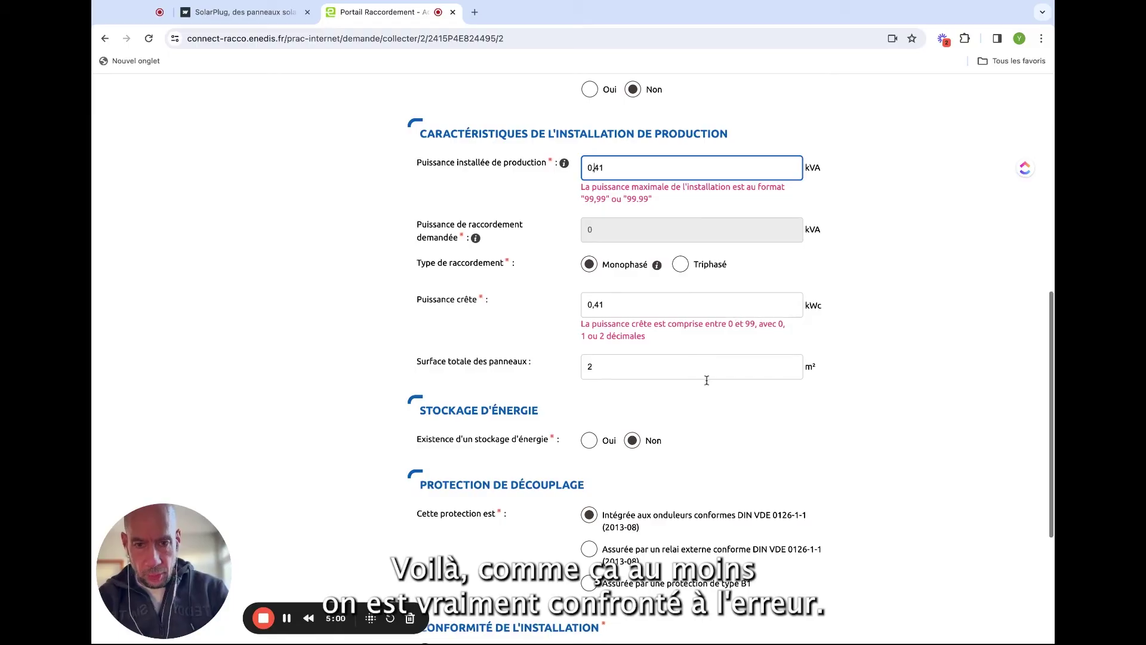
{"action": "scroll", "coordinate": [676, 399], "scroll_direction": "down", "scroll_amount": 1}
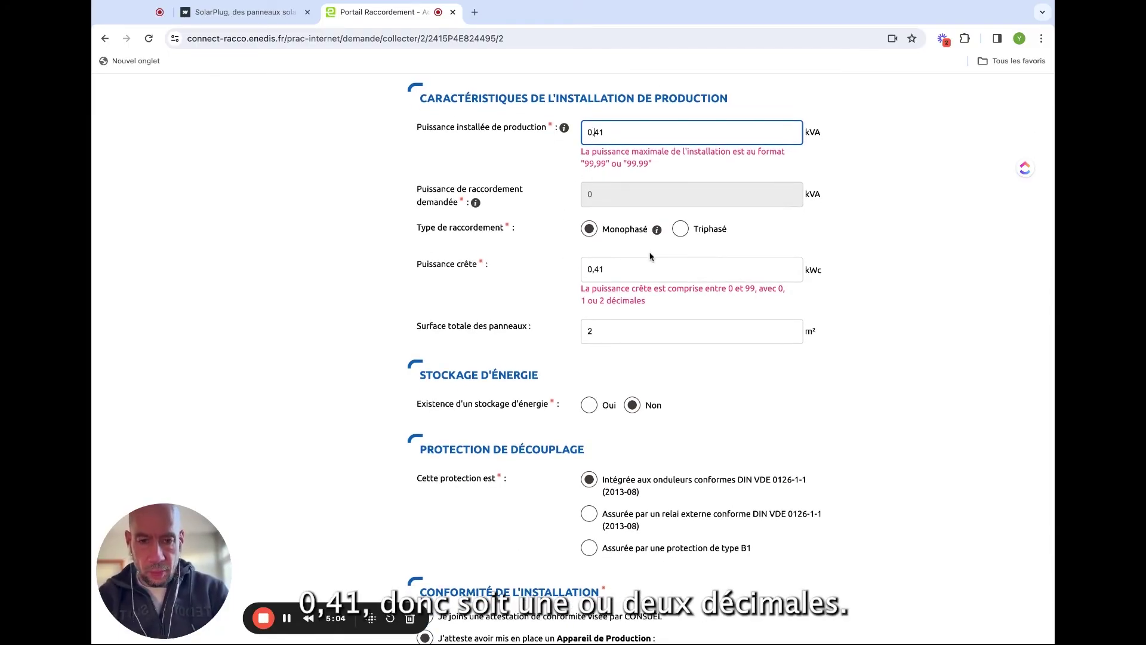
{"action": "scroll", "coordinate": [546, 290], "scroll_direction": "down", "scroll_amount": 5}
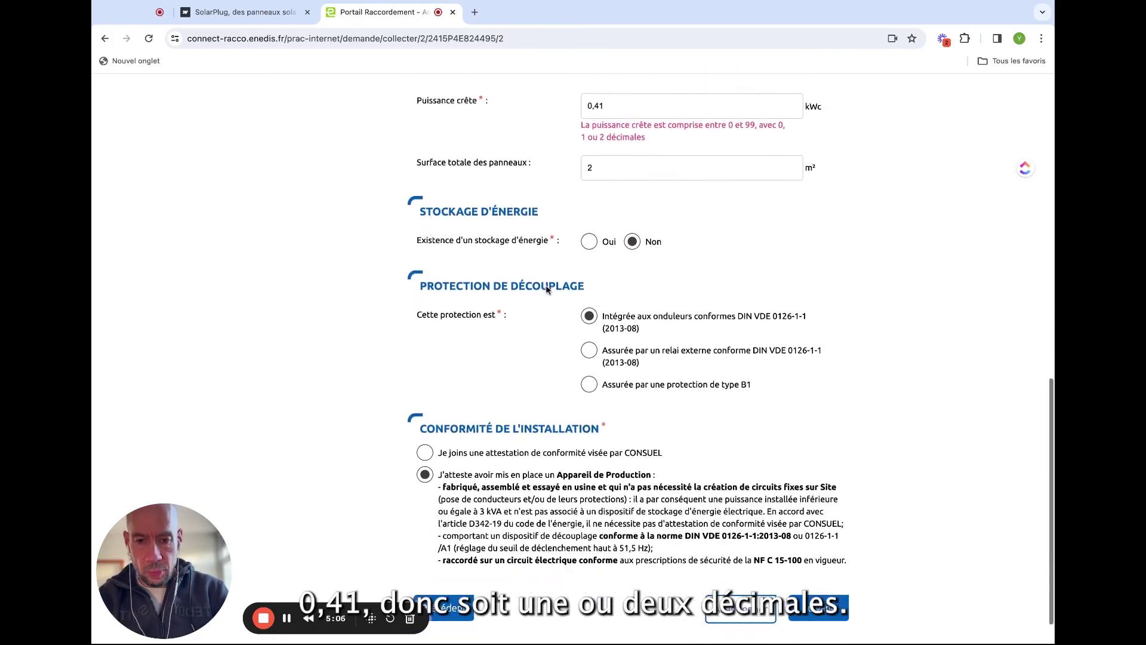
{"action": "double_click", "coordinate": [815, 567]}
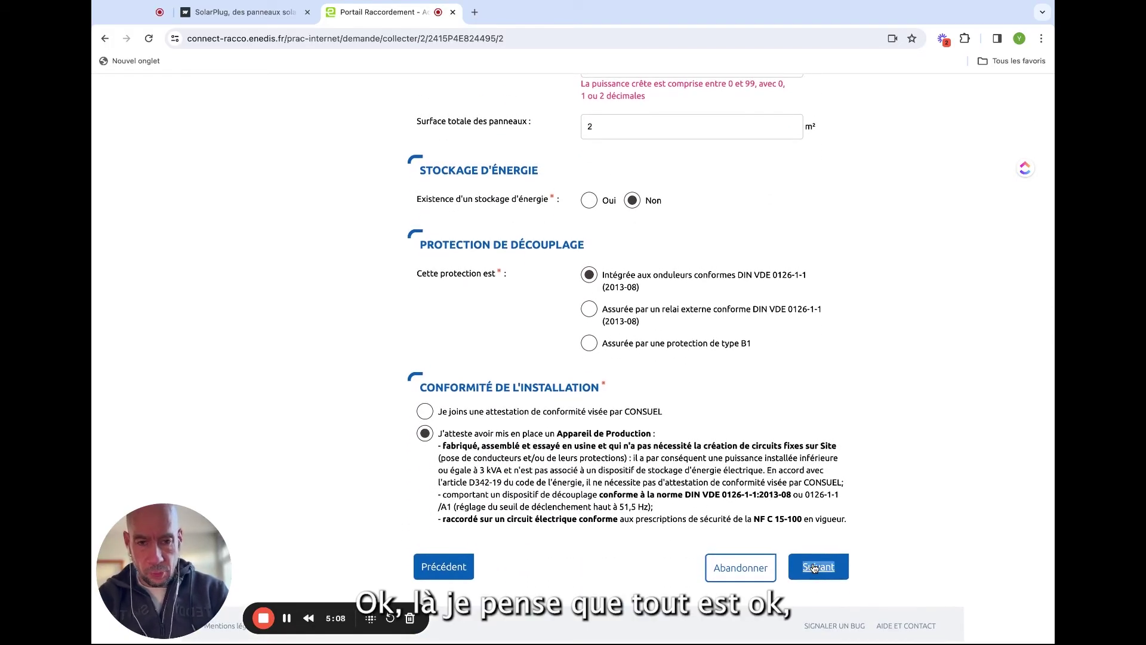
{"action": "left_click", "coordinate": [813, 567]}
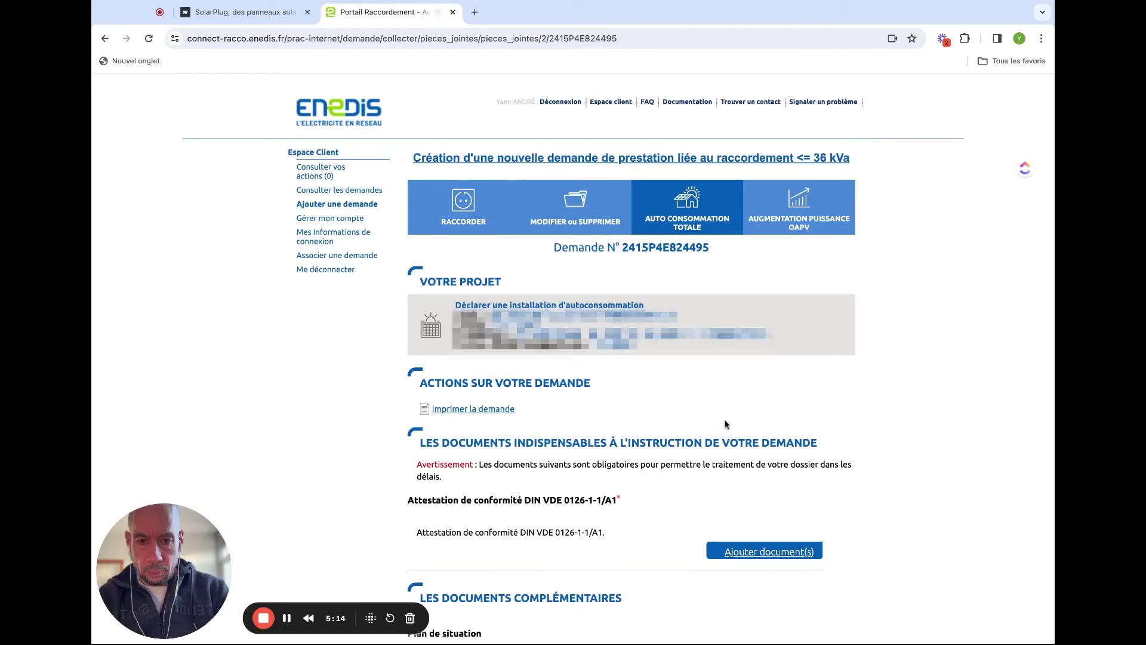
- Attach 65decaa833e3478a8bd1f445_certificat-conformite-kit-solaire-solarplug.pdf as the mandatory "Attestation de conformité DIN VDE 0126-1-1/A1"
{"action": "scroll", "coordinate": [615, 286], "scroll_direction": "down", "scroll_amount": 1}
{"action": "scroll", "coordinate": [613, 286], "scroll_direction": "down", "scroll_amount": 5}
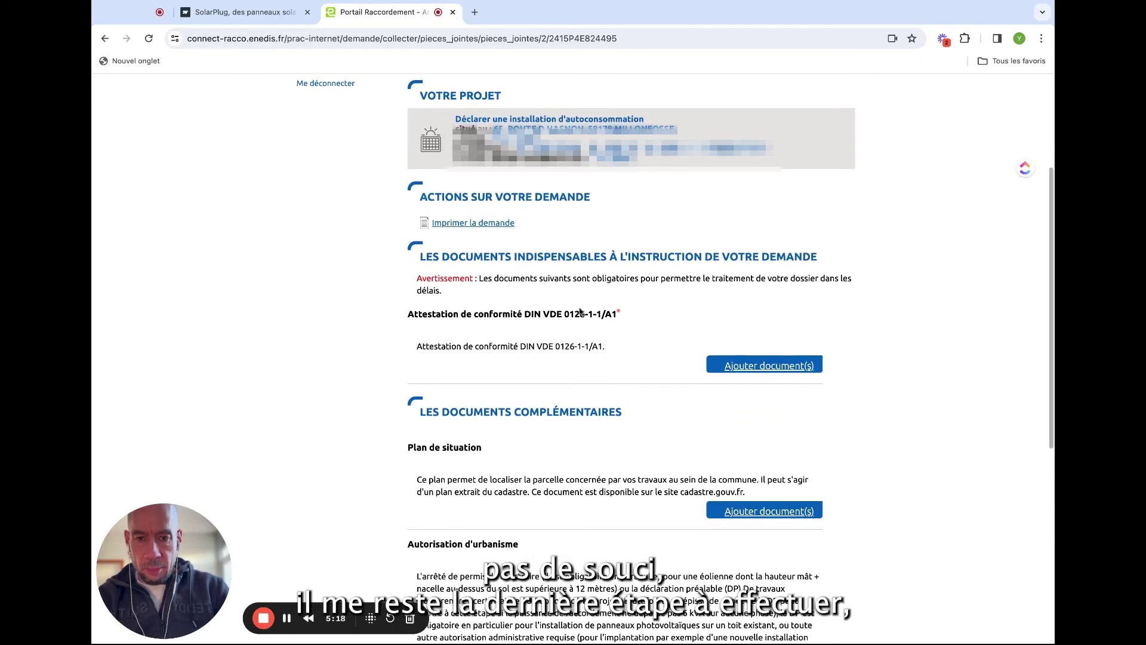
{"action": "left_click", "coordinate": [732, 370]}
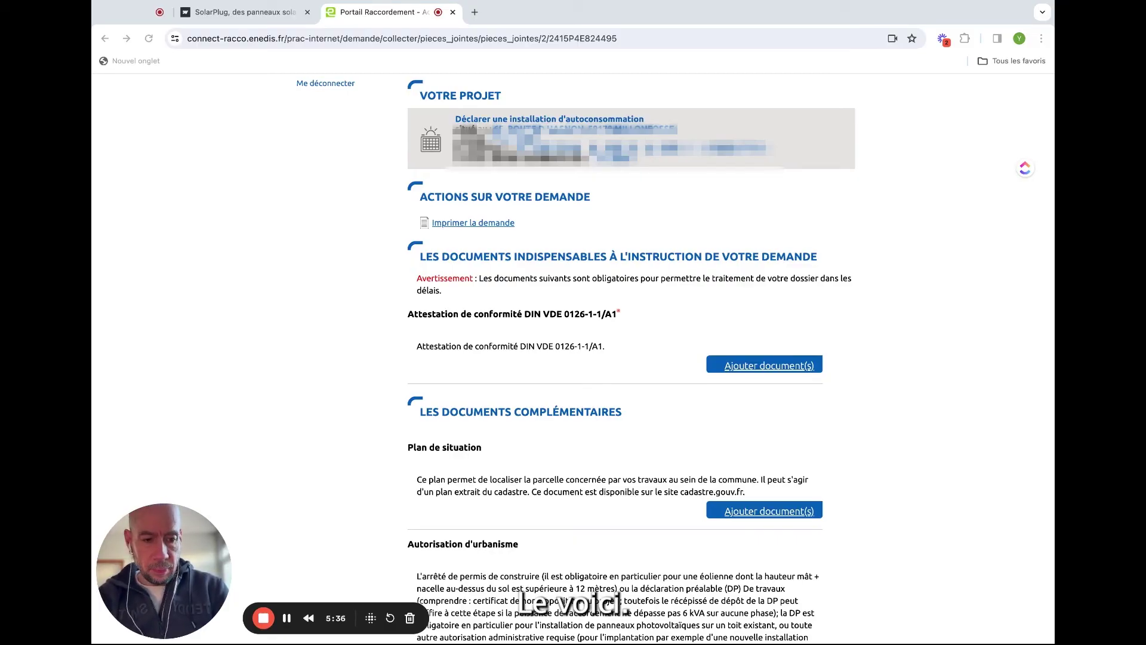
{"action": "left_click", "coordinate": [898, 492]}
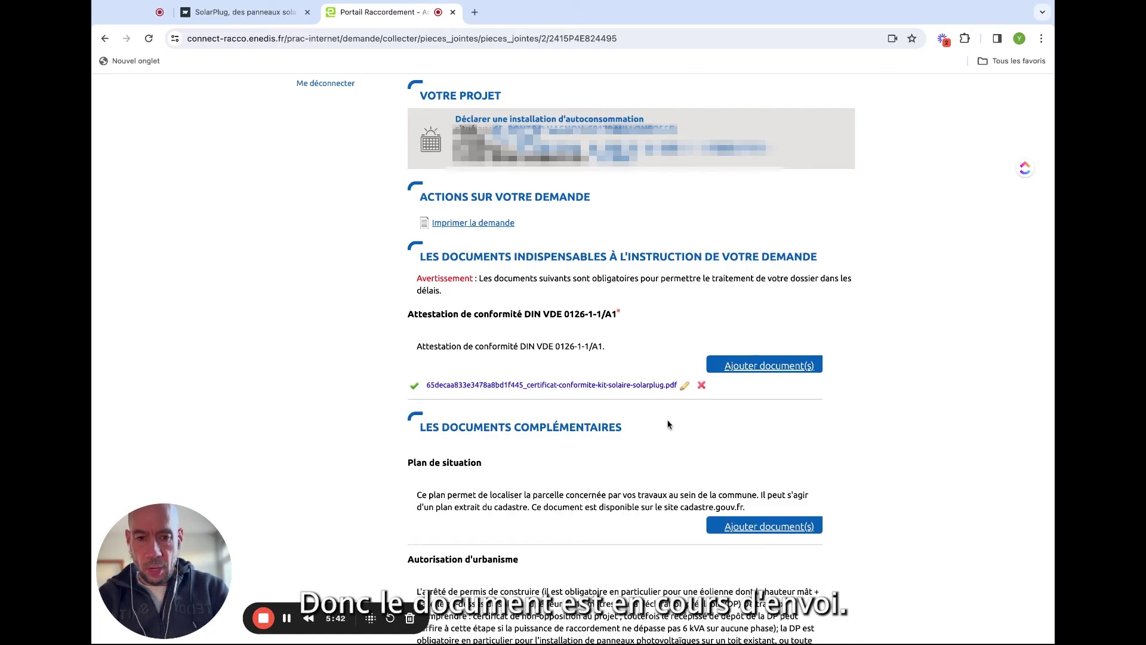
- Check the list of complementary documents and validate the request without adding any of them
{"action": "scroll", "coordinate": [668, 424], "scroll_direction": "down", "scroll_amount": 10}
{"action": "scroll", "coordinate": [567, 228], "scroll_direction": "up", "scroll_amount": 8}
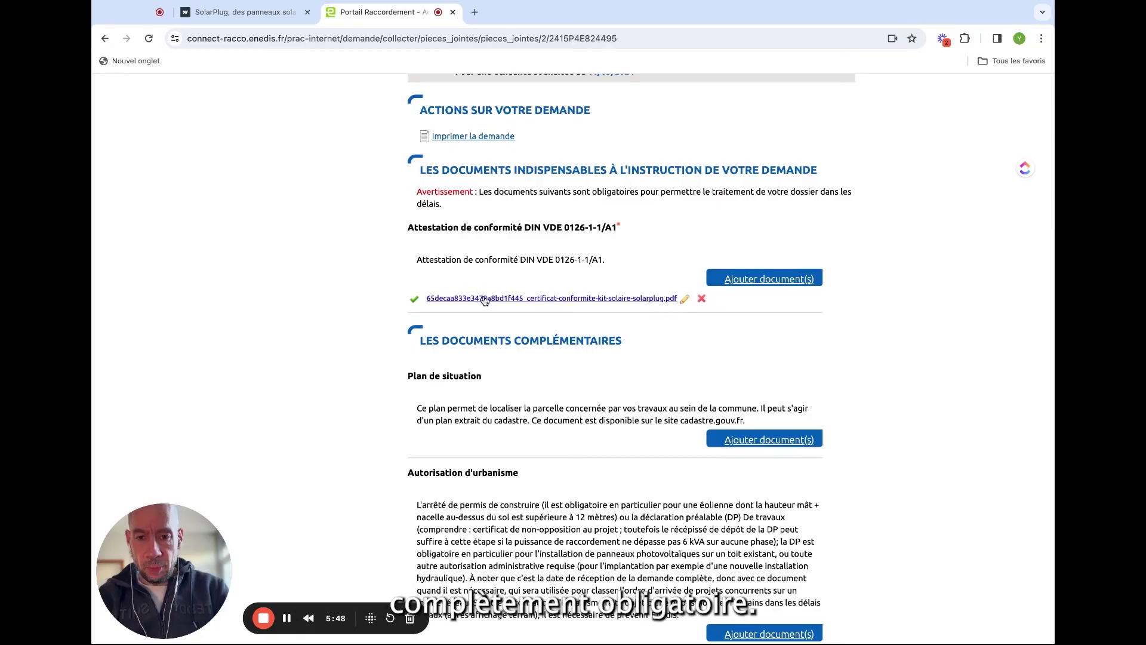
{"action": "scroll", "coordinate": [486, 321], "scroll_direction": "down", "scroll_amount": 3}
{"action": "scroll", "coordinate": [486, 321], "scroll_direction": "down", "scroll_amount": 8}
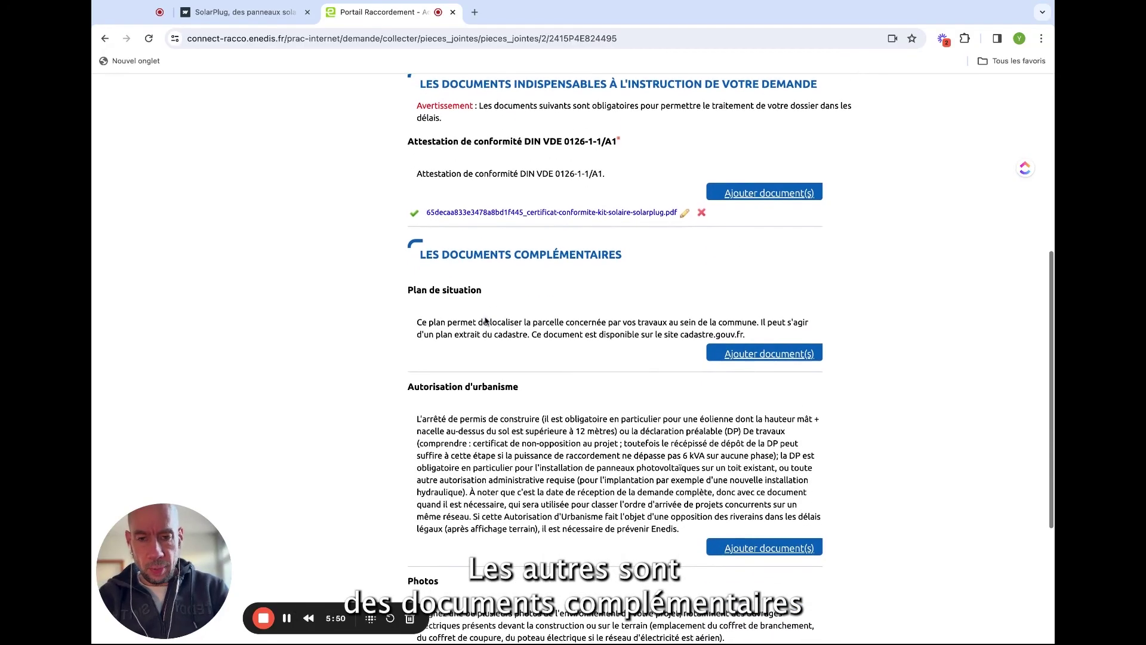
{"action": "scroll", "coordinate": [583, 425], "scroll_direction": "down", "scroll_amount": 1}
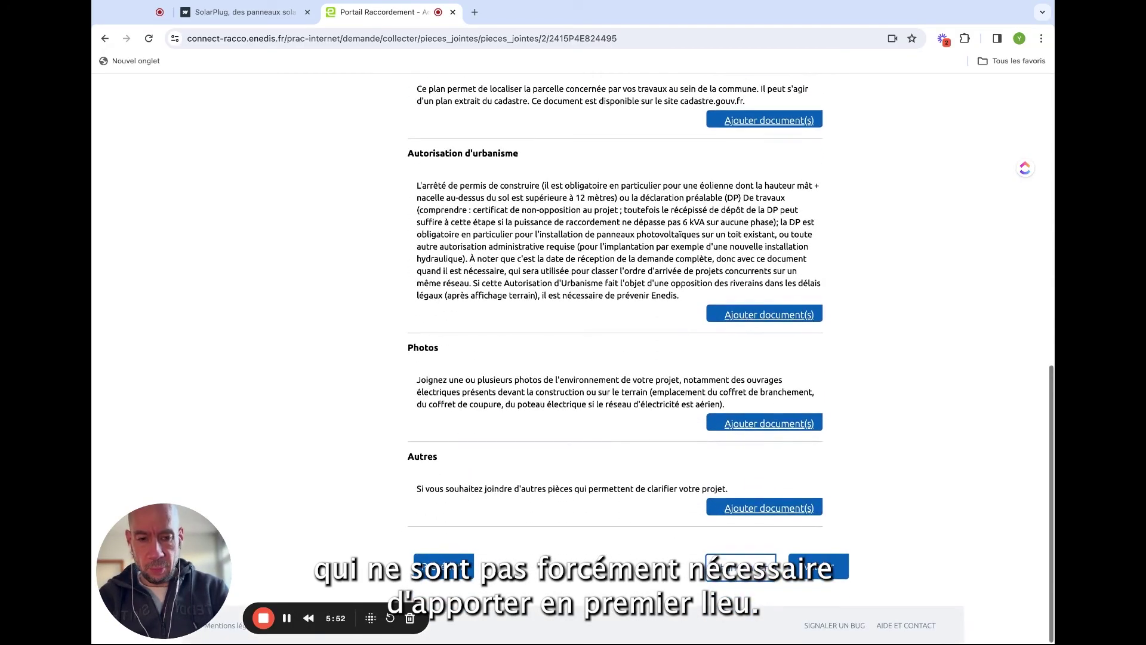
{"action": "left_click", "coordinate": [829, 571]}
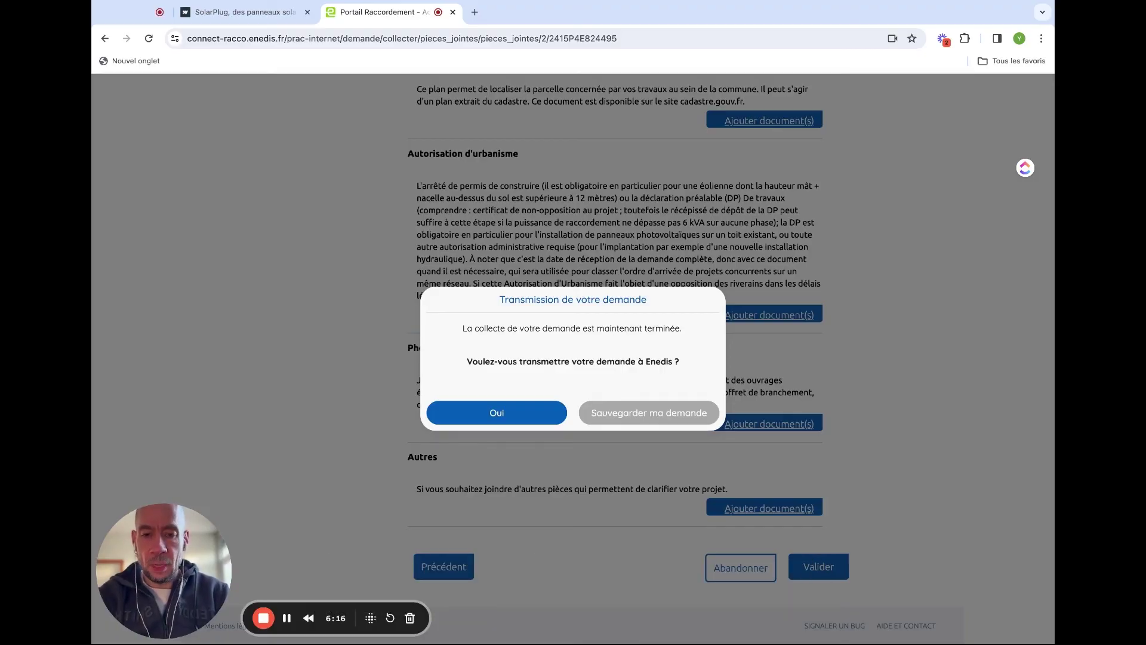
- Switch to the SolarPlug website and view the contact form under "Des questions ?"
{"action": "left_click", "coordinate": [245, 12]}
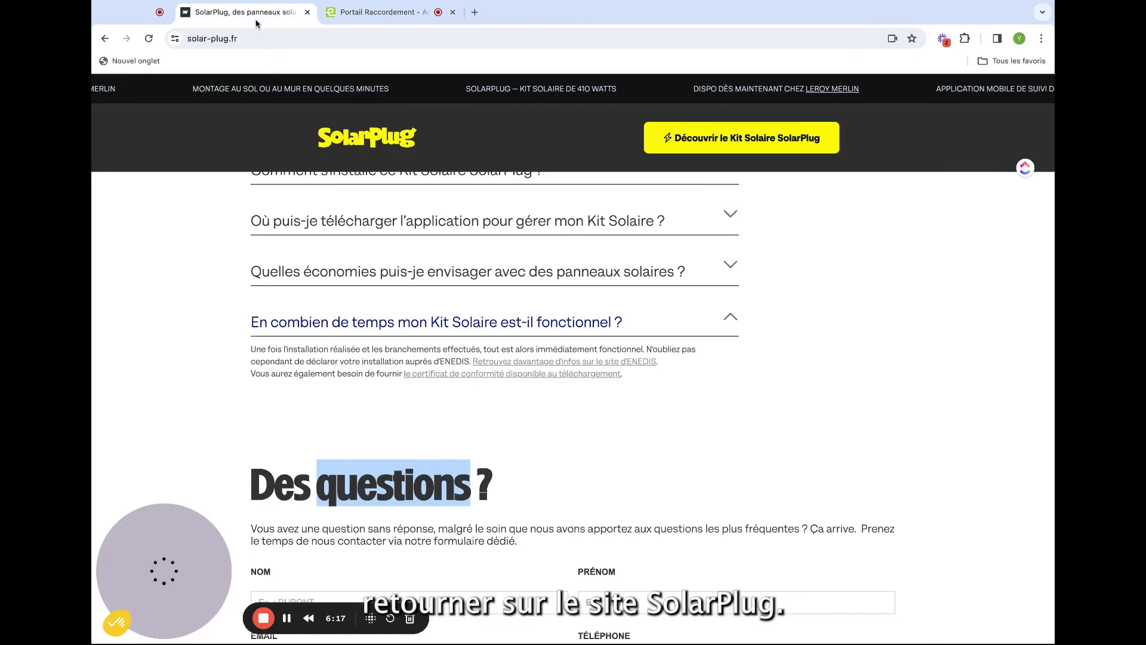
{"action": "scroll", "coordinate": [587, 287], "scroll_direction": "down", "scroll_amount": 3}
{"action": "scroll", "coordinate": [315, 296], "scroll_direction": "up", "scroll_amount": 1}
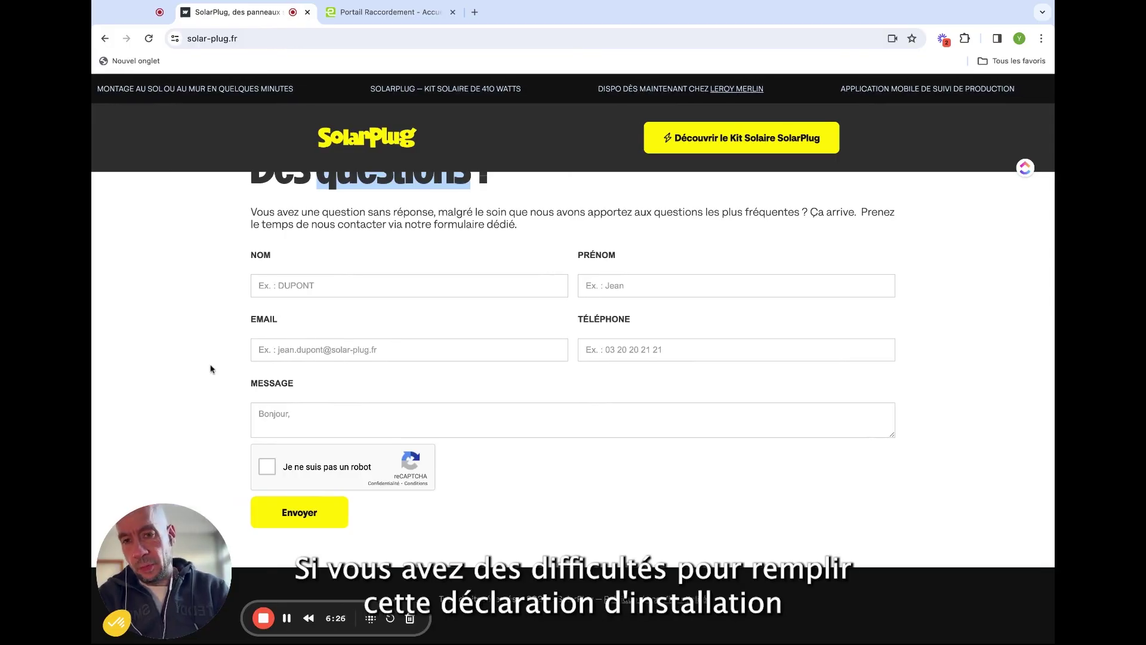
{"action": "scroll", "coordinate": [250, 374], "scroll_direction": "down", "scroll_amount": 1}
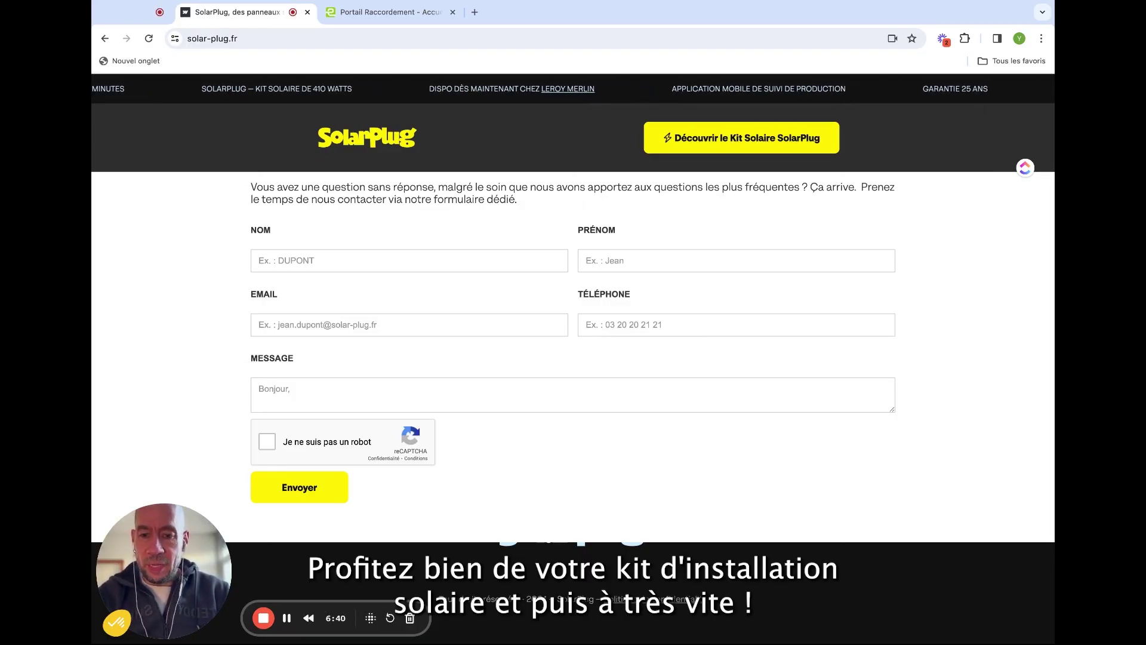
{"action": "left_click", "coordinate": [267, 610]}
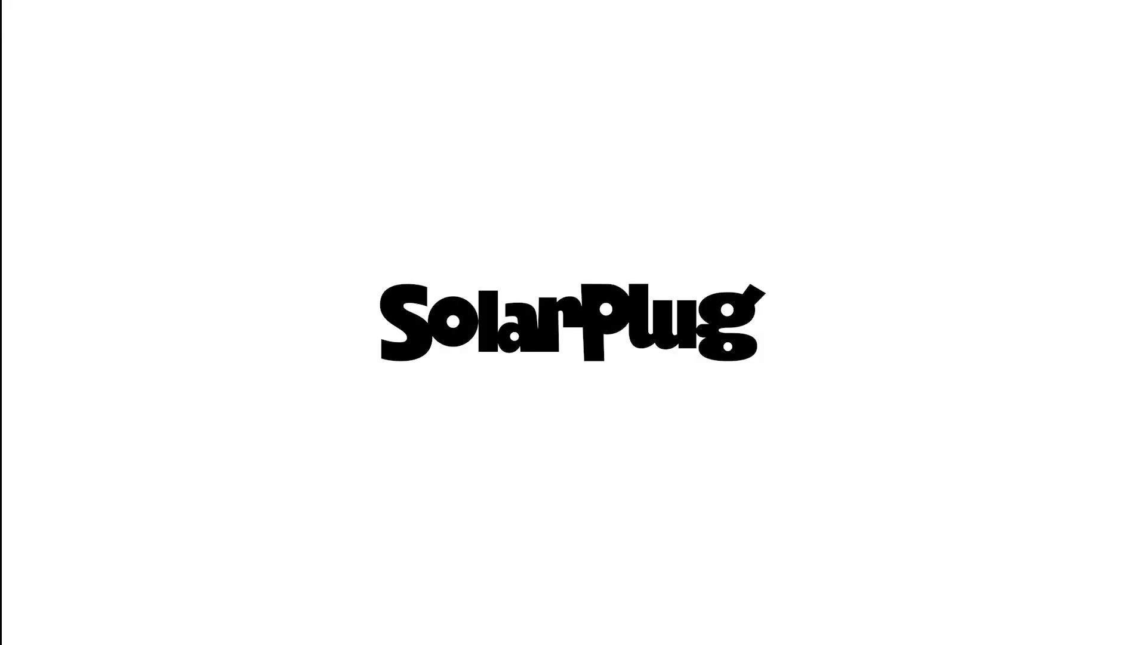